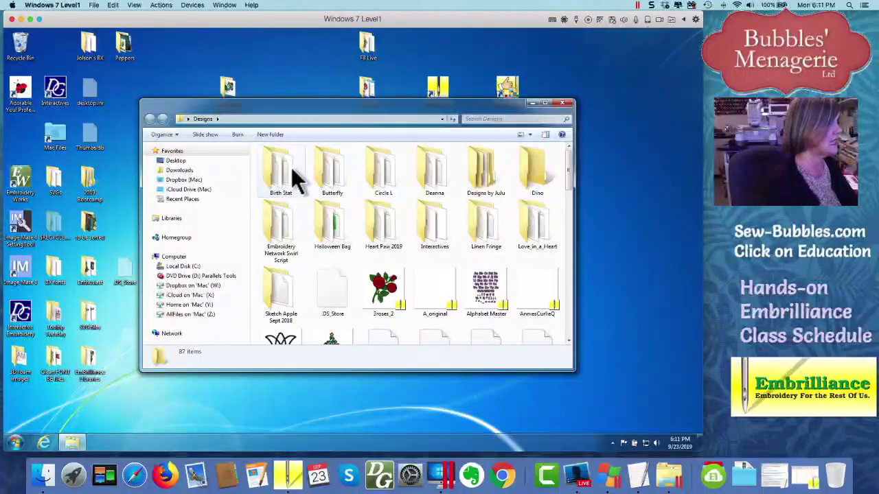
Step: View the design thumbnails in the Birth Stat folder, and close the folder window
{"action": "double_click", "coordinate": [282, 169]}
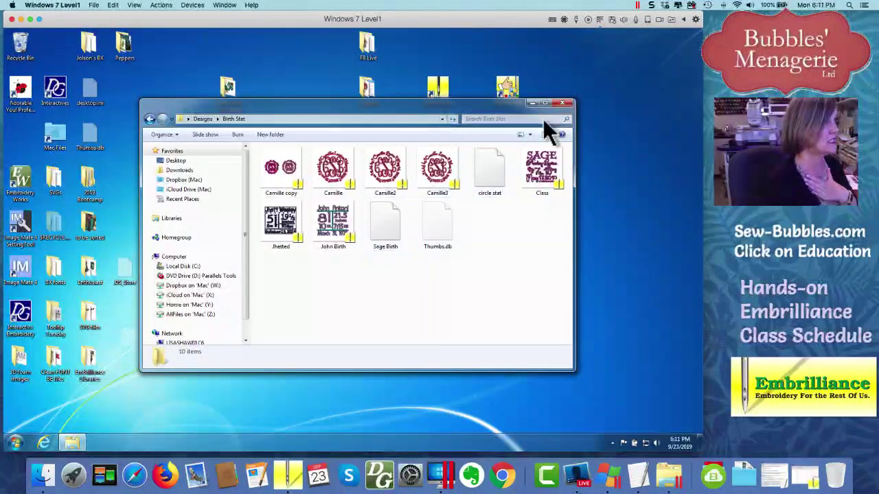
{"action": "left_click", "coordinate": [563, 104]}
Step: Launch the Embrilliance Thumbnailer with permission to make changes, and enable thumbnails for all file types, including files inside ZIPs
{"action": "double_click", "coordinate": [506, 93]}
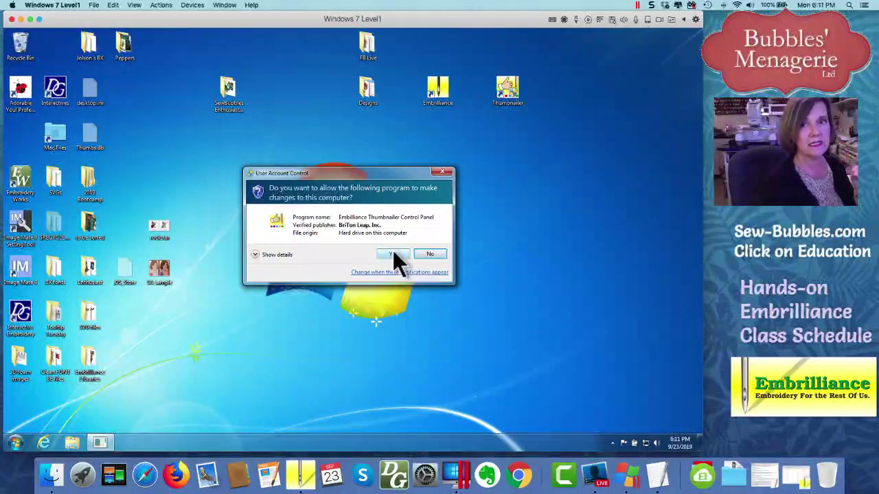
{"action": "left_click", "coordinate": [392, 254]}
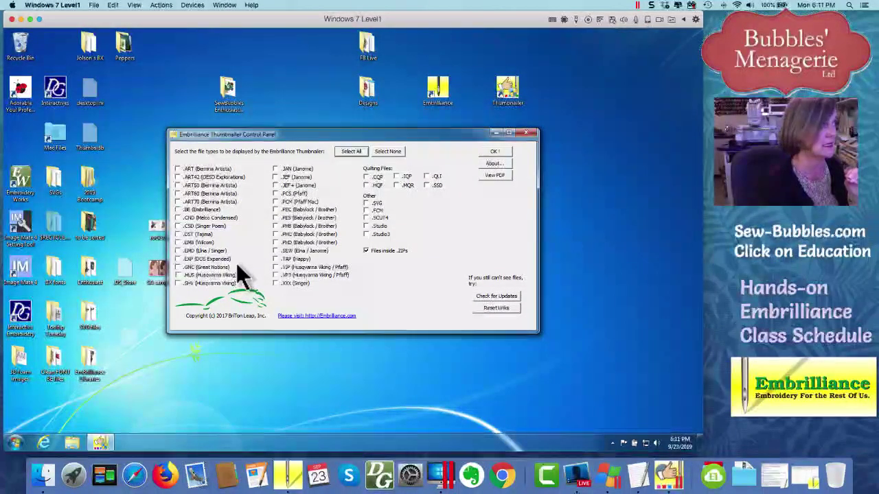
{"action": "left_click", "coordinate": [358, 150]}
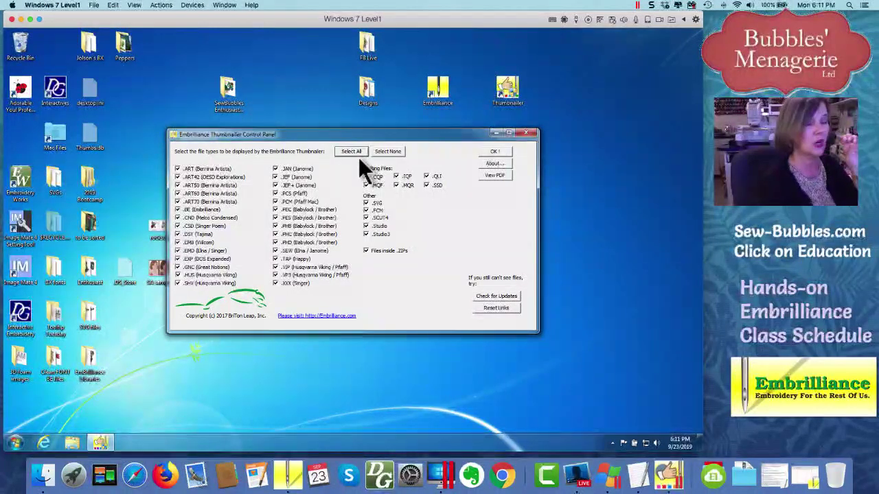
{"action": "left_click", "coordinate": [365, 250]}
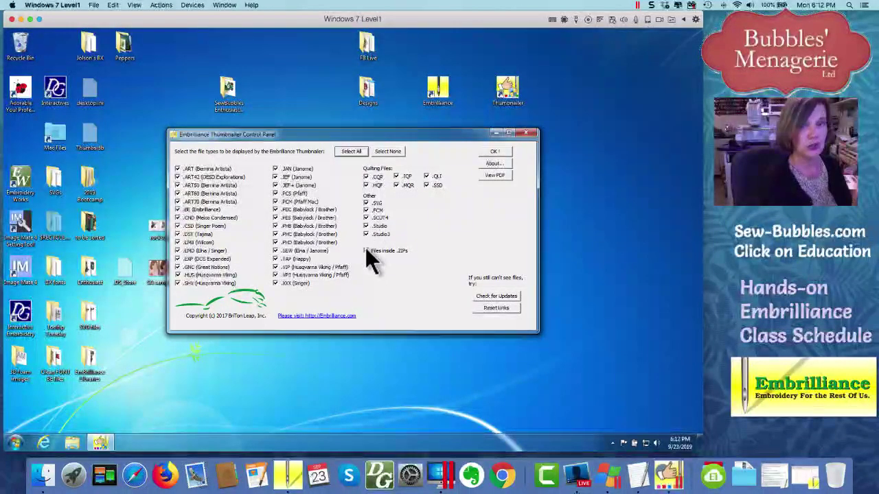
{"action": "left_click", "coordinate": [365, 250]}
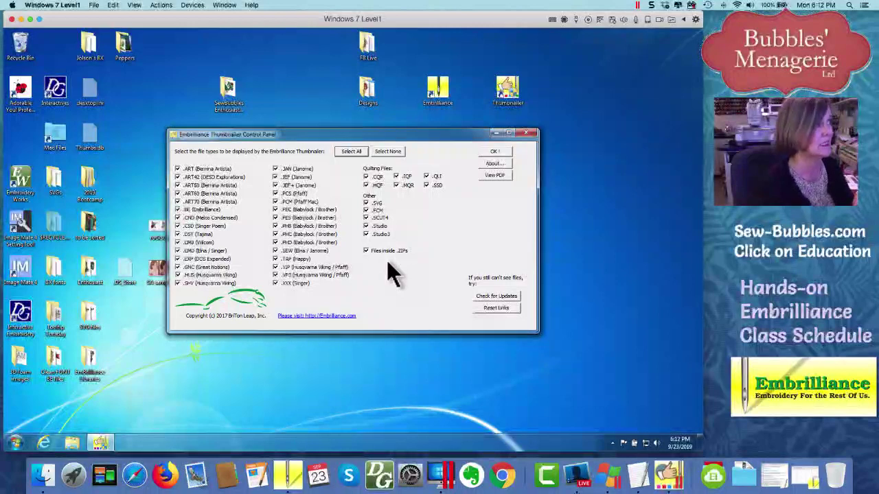
{"action": "left_click", "coordinate": [487, 152]}
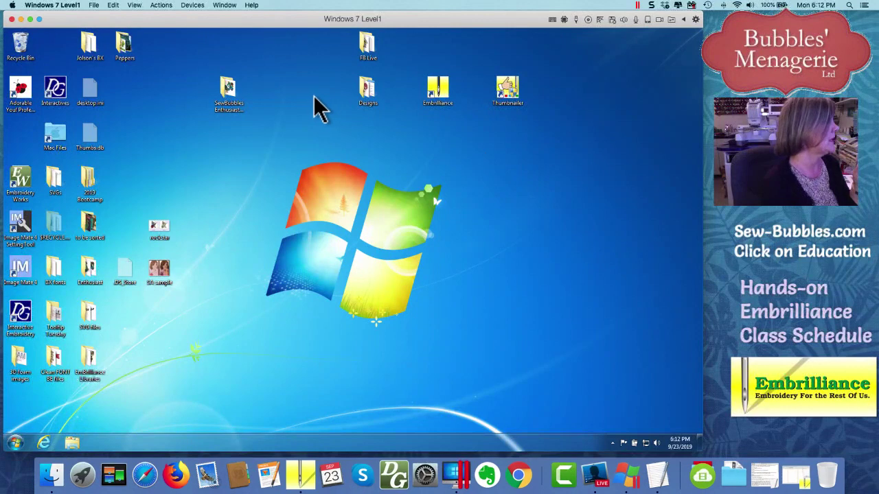
Step: Check the design thumbnails in the Butterfly and Linen Fringe subfolders of the Designs folder
{"action": "double_click", "coordinate": [366, 97]}
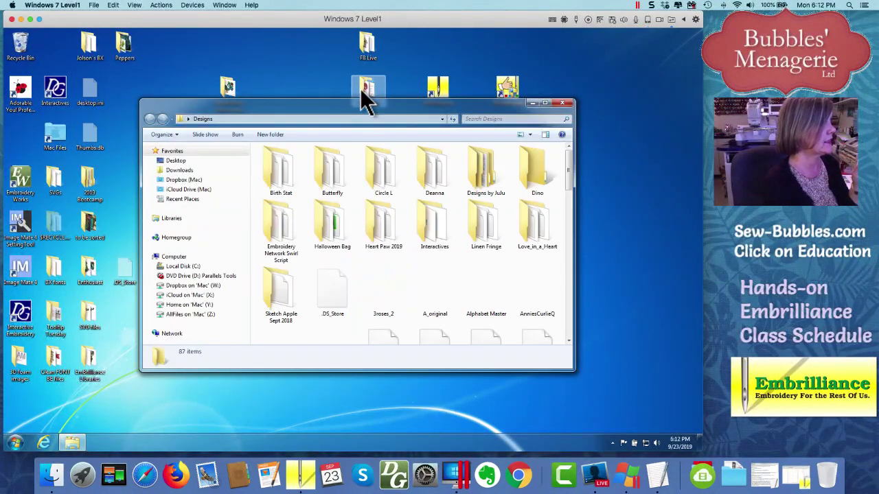
{"action": "double_click", "coordinate": [316, 172]}
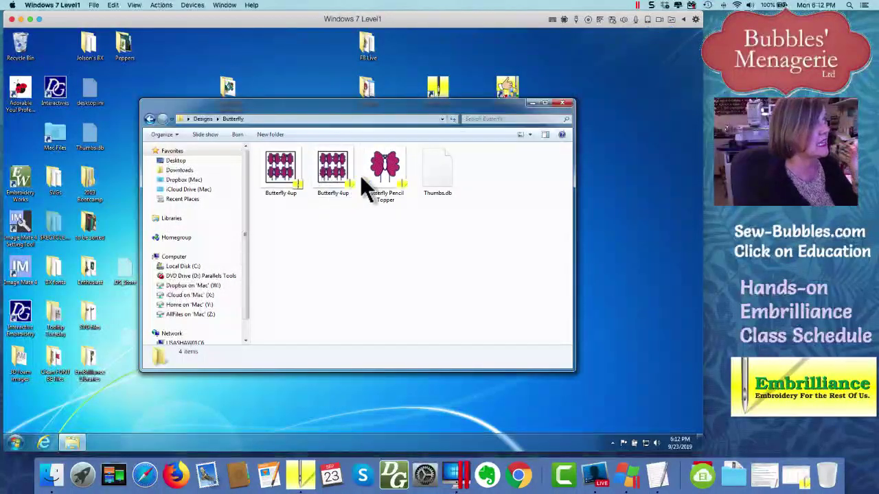
{"action": "left_click", "coordinate": [202, 119]}
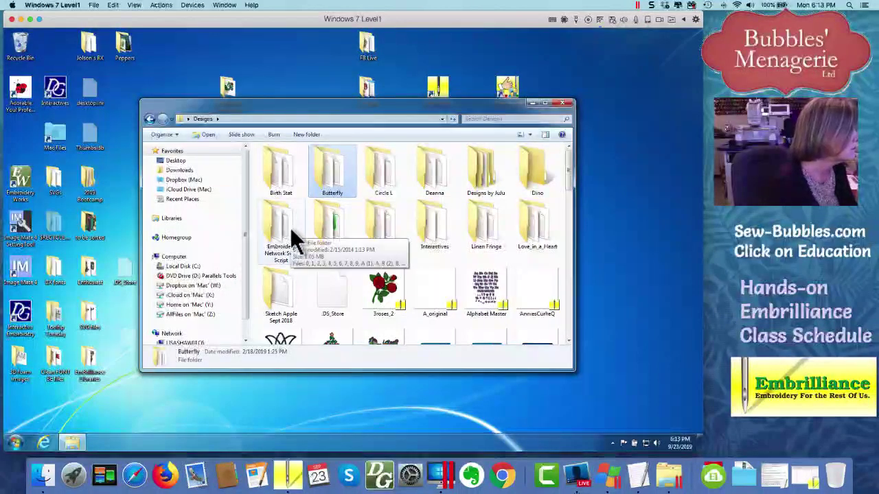
{"action": "double_click", "coordinate": [485, 234]}
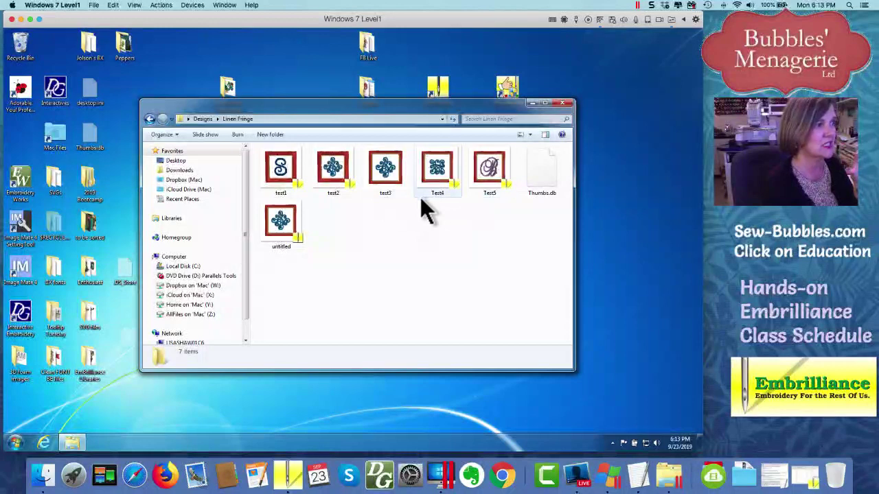
{"action": "mouse_move", "coordinate": [422, 199]}
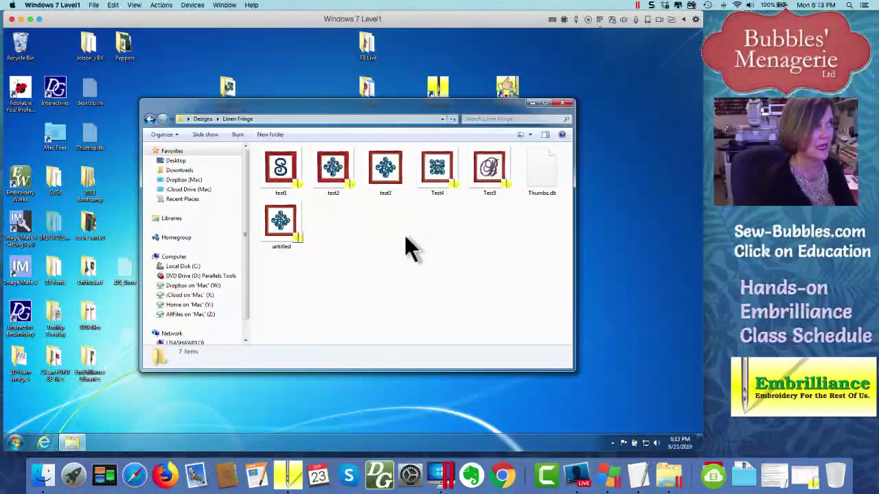
Step: Switch the Linen Fringe folder to small icons and back to large icons
{"action": "left_click", "coordinate": [529, 135]}
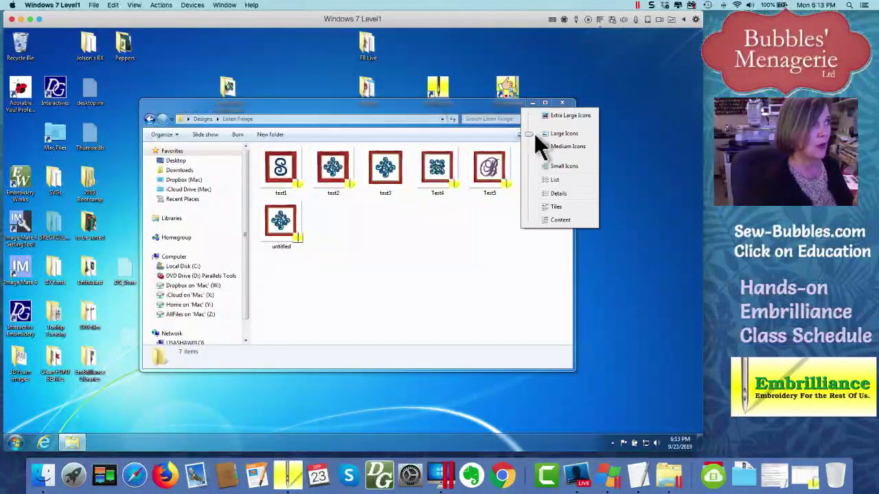
{"action": "left_click", "coordinate": [545, 134]}
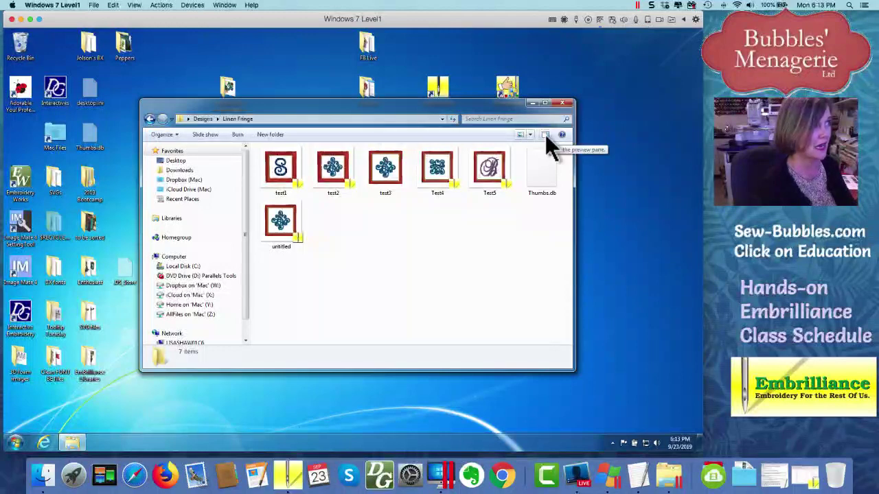
{"action": "left_click", "coordinate": [532, 134]}
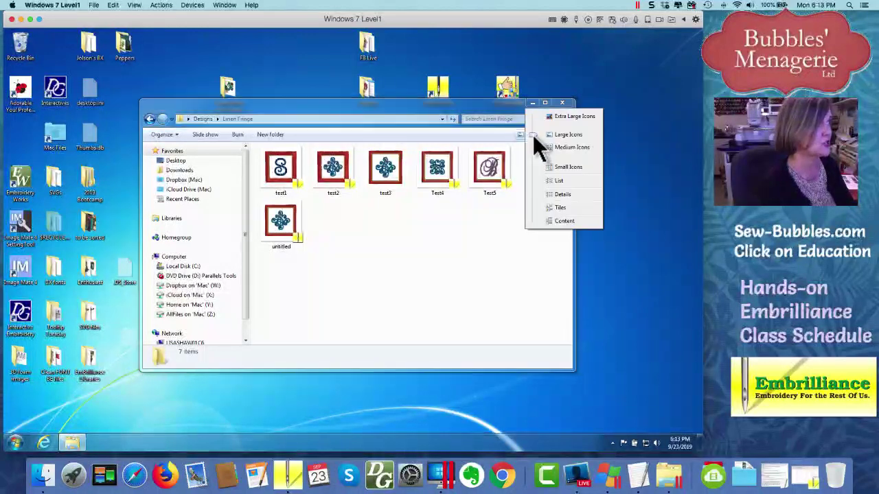
{"action": "left_click", "coordinate": [549, 167]}
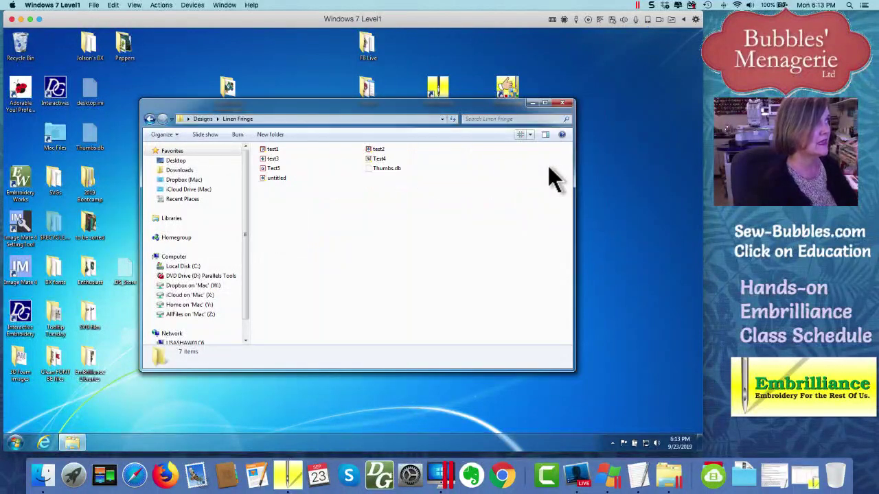
{"action": "left_click", "coordinate": [529, 136]}
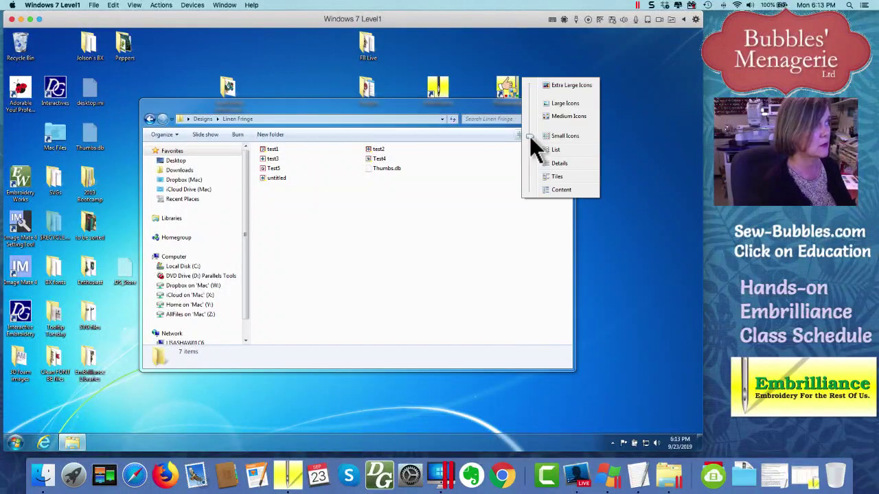
{"action": "left_click", "coordinate": [550, 100]}
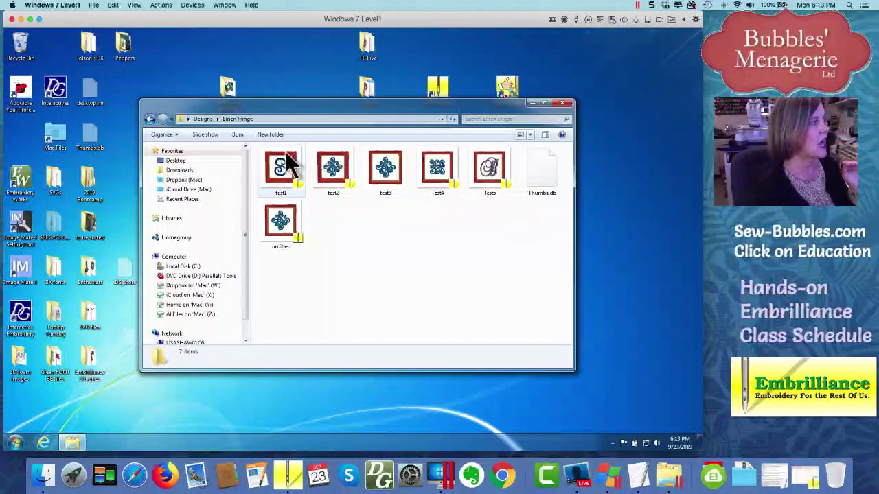
Step: Examine the view settings in Folder Options, including applying the current view to all folders, and close the dialog without changes
{"action": "left_click", "coordinate": [175, 133]}
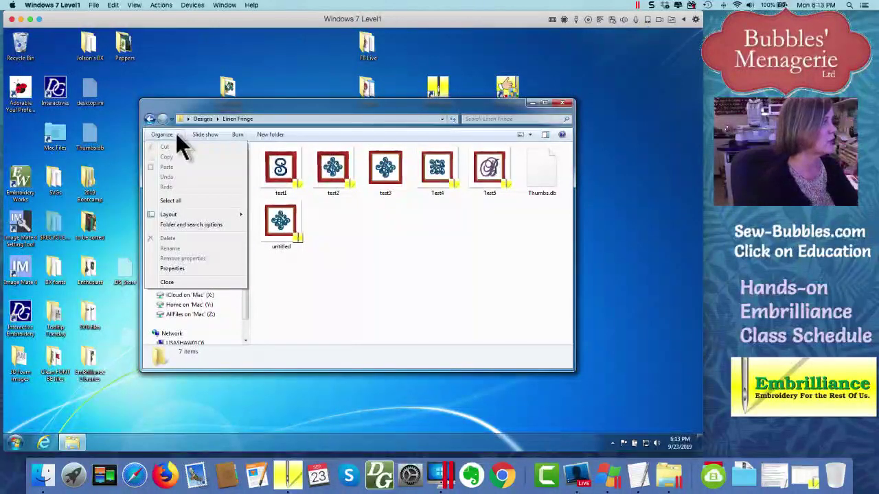
{"action": "left_click", "coordinate": [184, 227]}
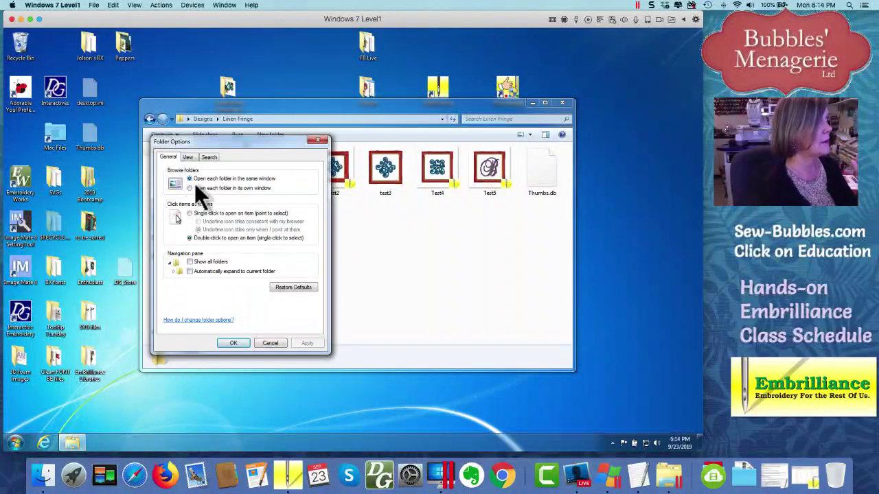
{"action": "left_click", "coordinate": [187, 157]}
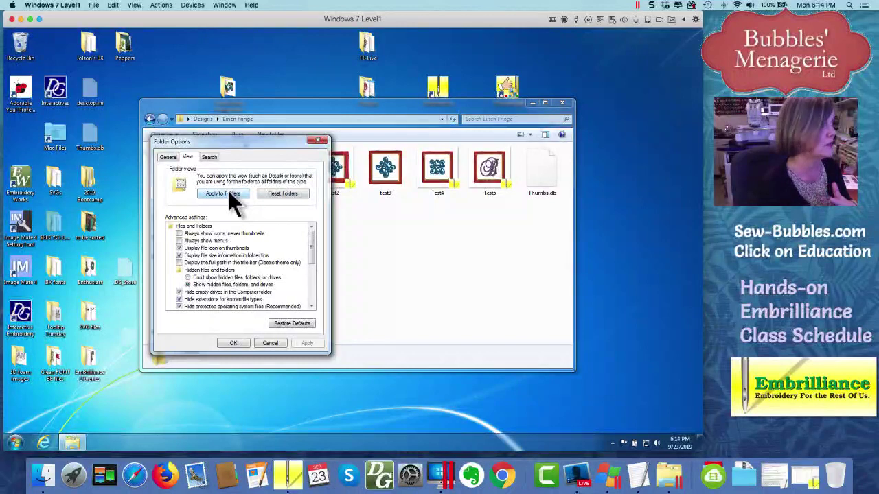
{"action": "left_click", "coordinate": [317, 141]}
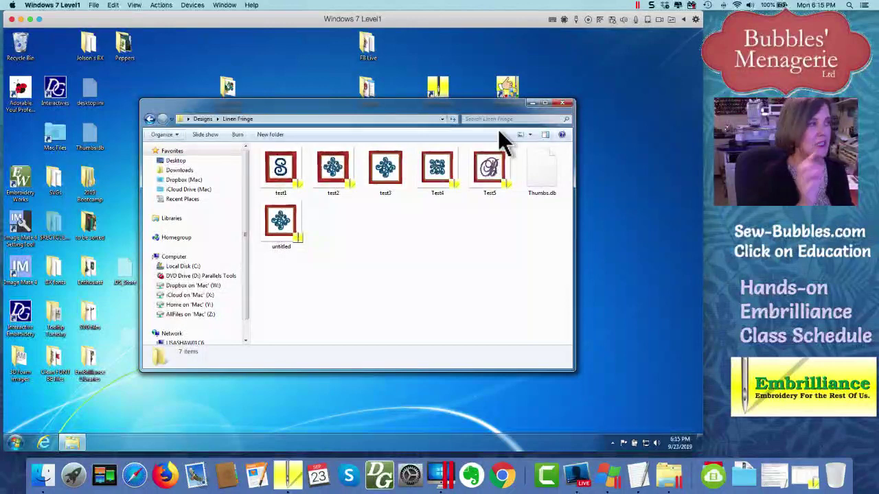
Step: Close the Linen Fringe folder window and the Windows 7 virtual machine window
{"action": "left_click", "coordinate": [559, 105]}
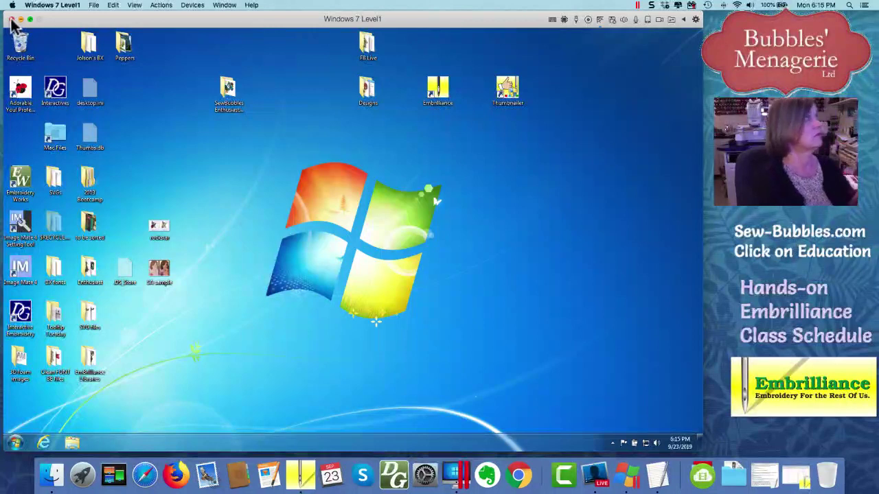
{"action": "left_click", "coordinate": [11, 19]}
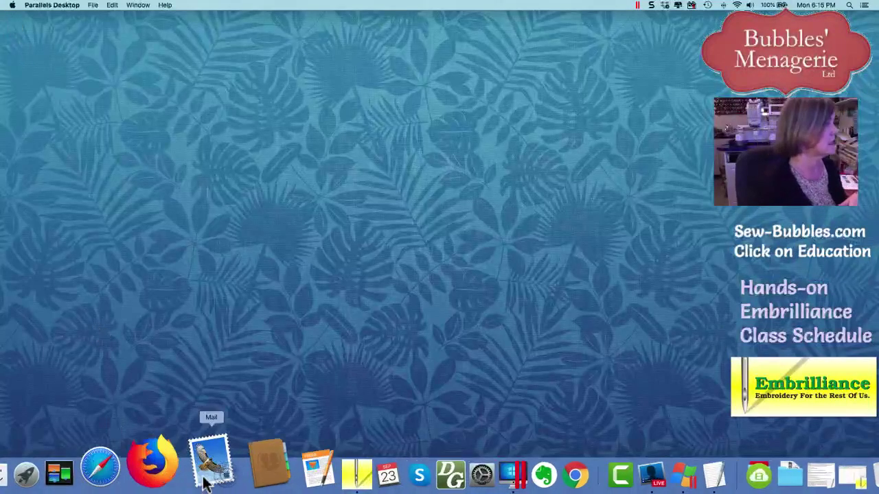
Step: Switch to Embrilliance on the Mac and open the design Beach Morengo.vp3 from the Programs folder
{"action": "left_click", "coordinate": [296, 472]}
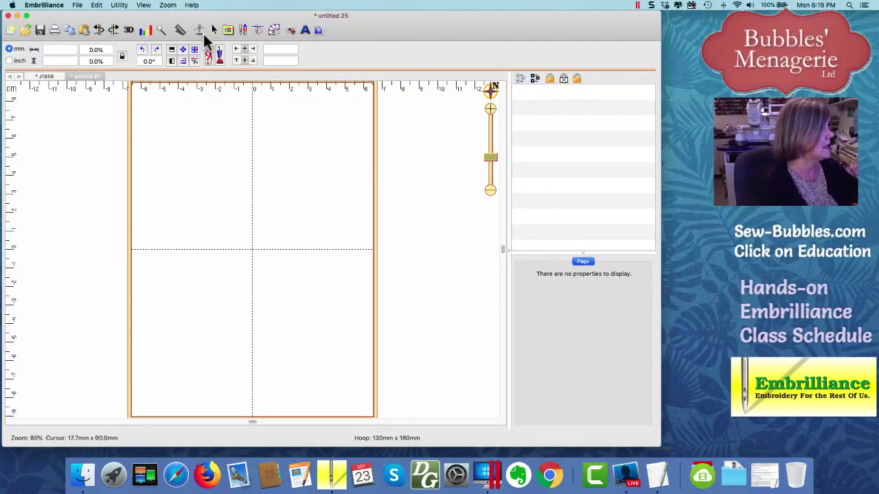
{"action": "left_click", "coordinate": [26, 31]}
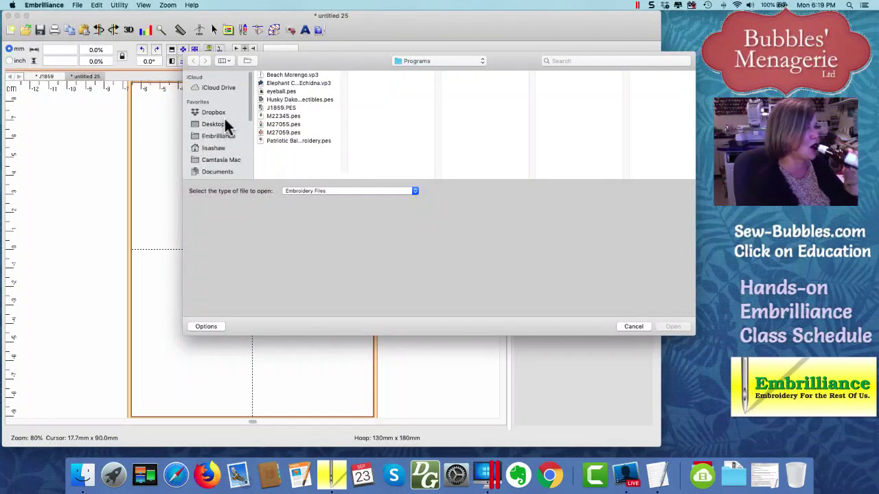
{"action": "left_click", "coordinate": [280, 74]}
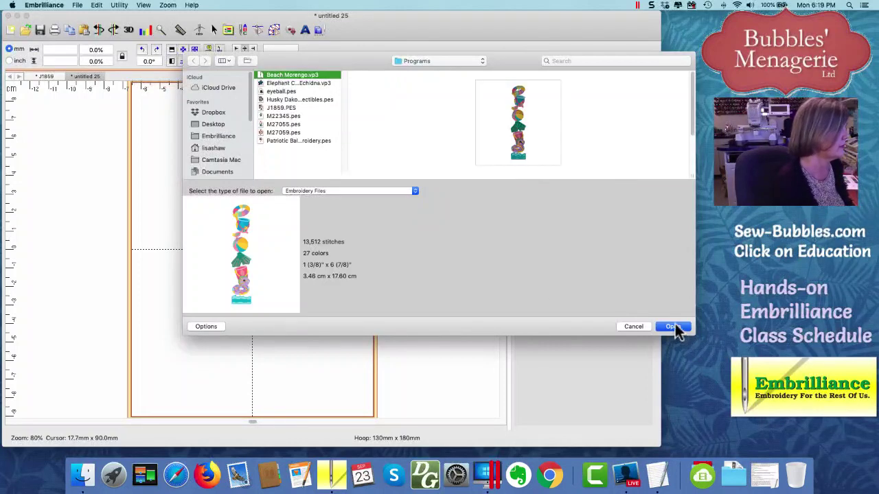
{"action": "left_click", "coordinate": [673, 328]}
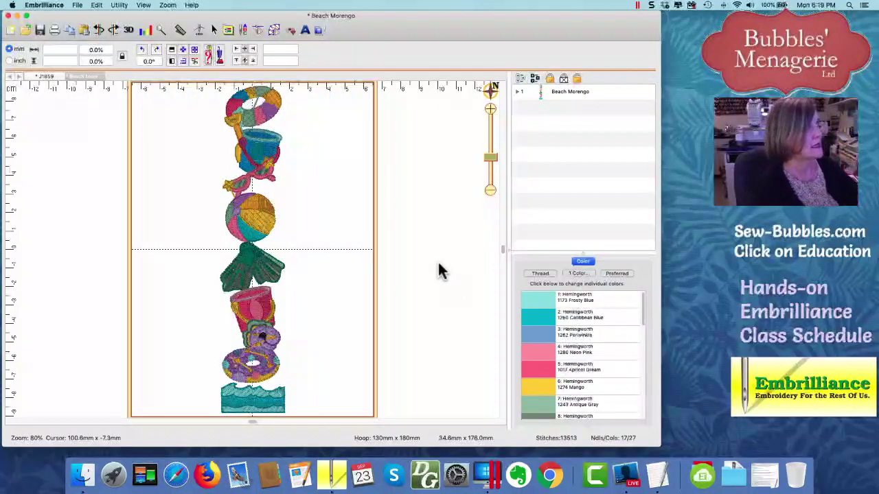
Step: Set the hoop to 360mm x 200mm in the preferences and rotate it to 200mm x 360mm
{"action": "left_click", "coordinate": [228, 31]}
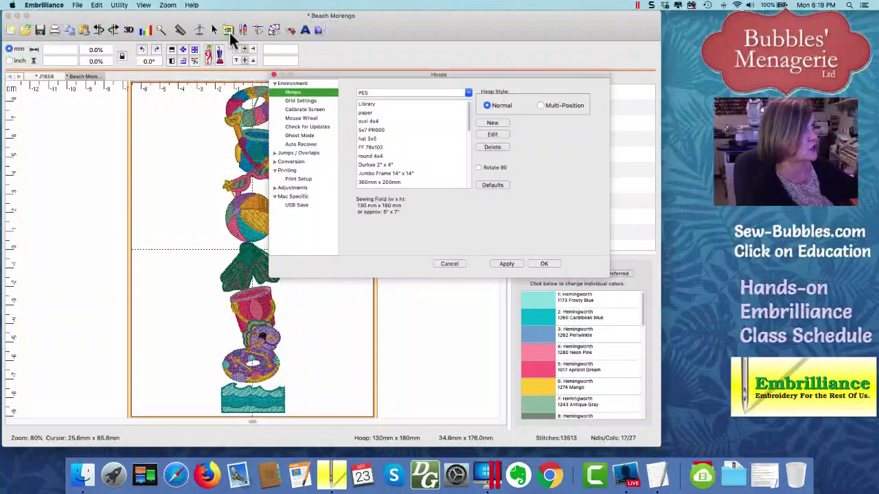
{"action": "left_click", "coordinate": [429, 182]}
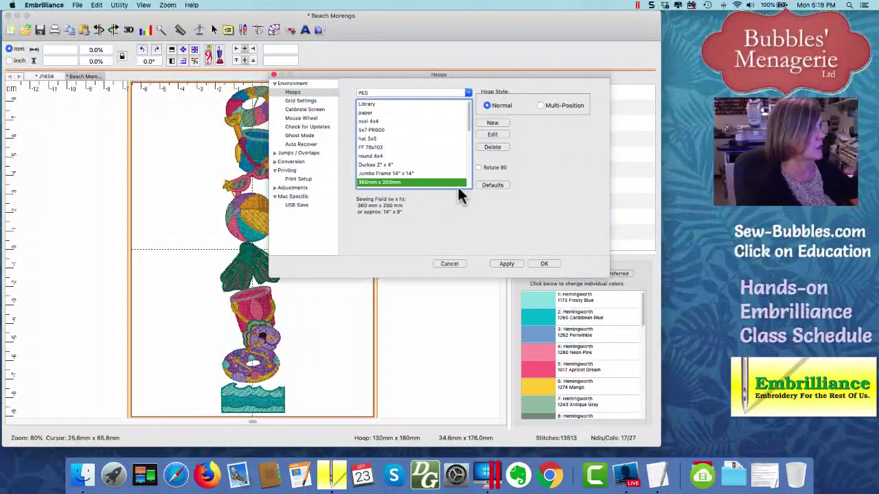
{"action": "left_click", "coordinate": [504, 263]}
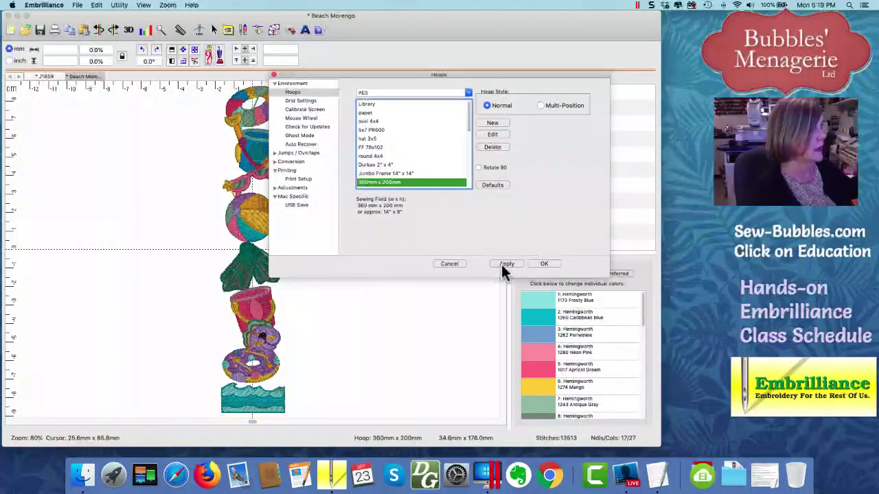
{"action": "left_click", "coordinate": [537, 264]}
{"action": "left_click", "coordinate": [490, 158]}
{"action": "left_click_drag", "start_coordinate": [490, 159], "coordinate": [490, 165]}
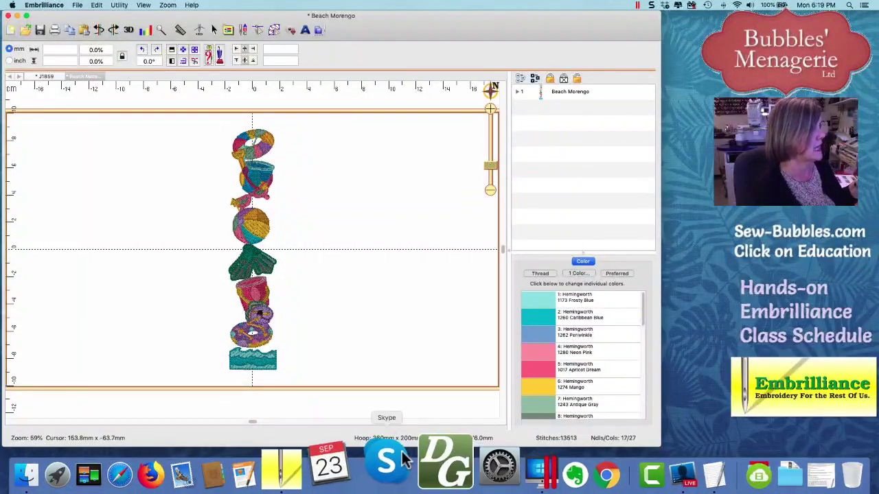
{"action": "left_click", "coordinate": [361, 440]}
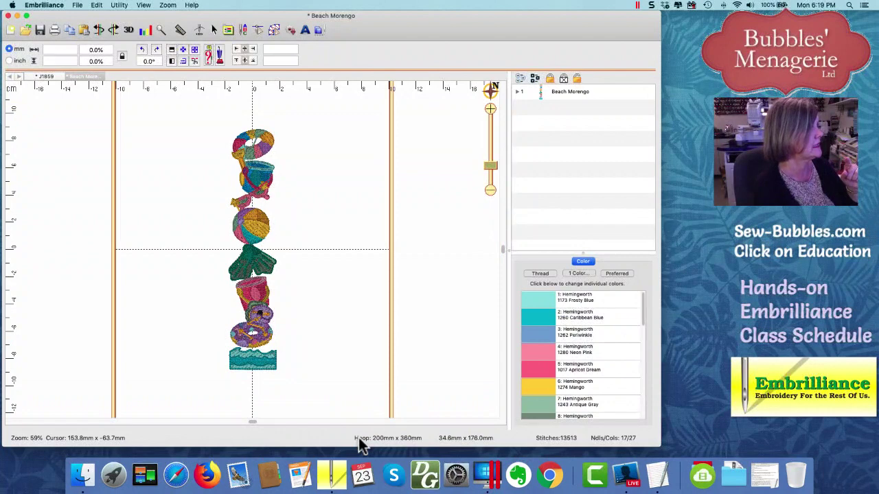
Step: Enlarge the whole Beach Morengo design to fit the hoop, 68.81 mm wide by 350 mm tall
{"action": "left_click", "coordinate": [258, 187]}
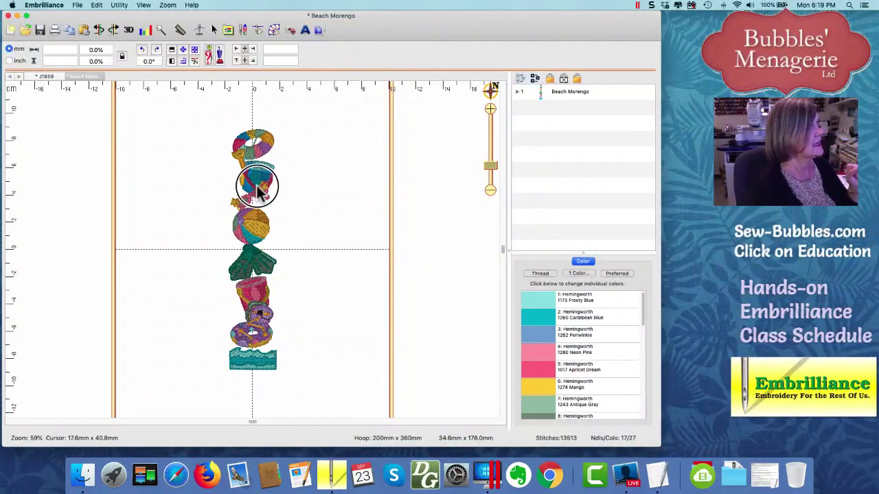
{"action": "left_click", "coordinate": [194, 55]}
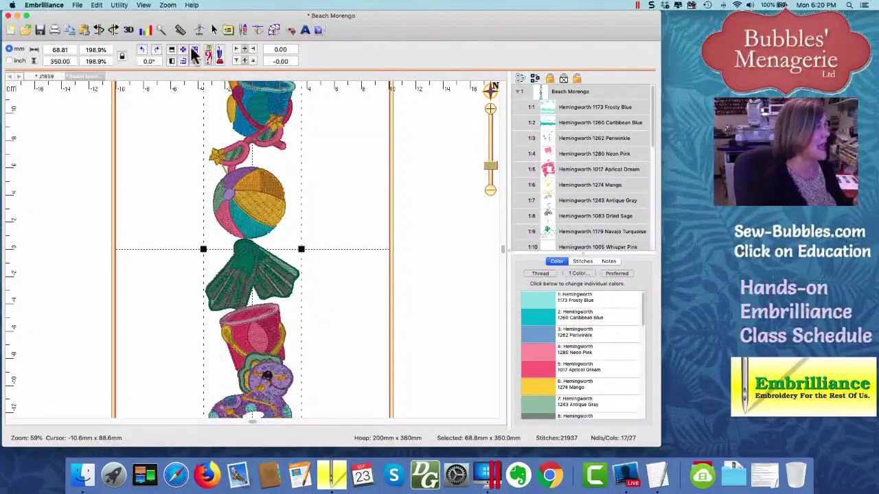
Step: Add a lettering object to the Beach Morengo design with the text VACATION
{"action": "left_click_drag", "start_coordinate": [485, 164], "coordinate": [488, 176]}
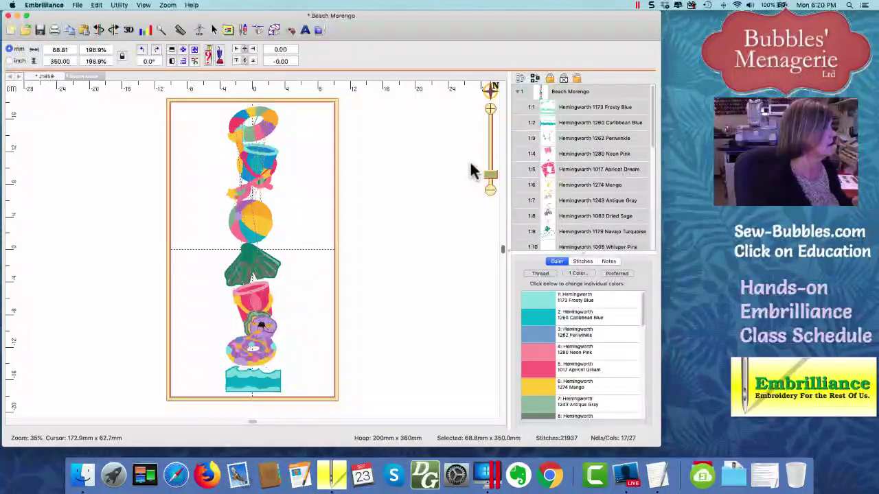
{"action": "left_click", "coordinate": [303, 32]}
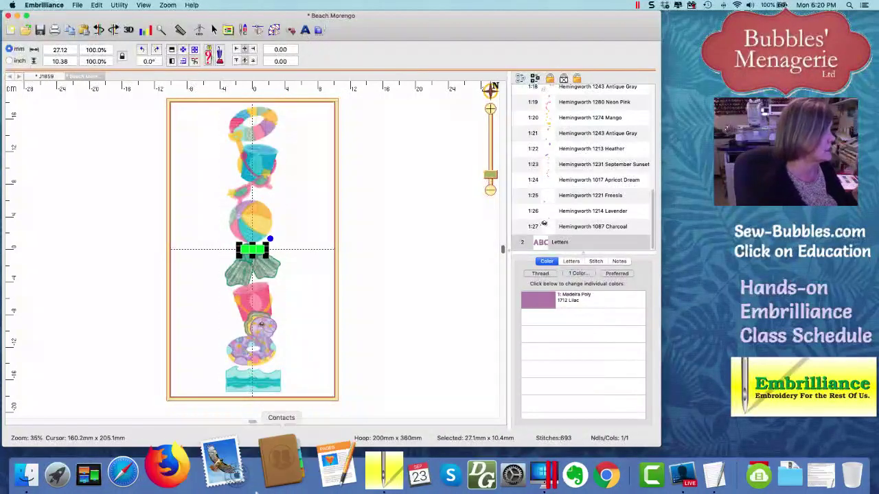
{"action": "left_click", "coordinate": [539, 243]}
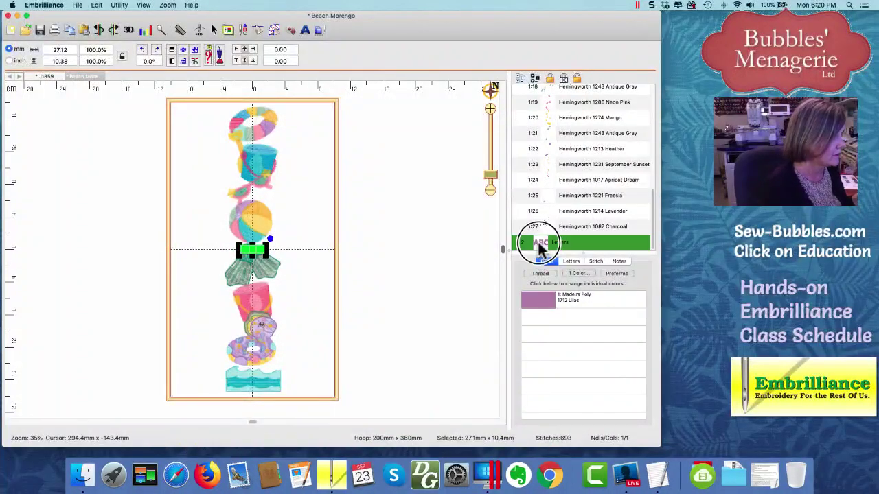
{"action": "left_click", "coordinate": [572, 261]}
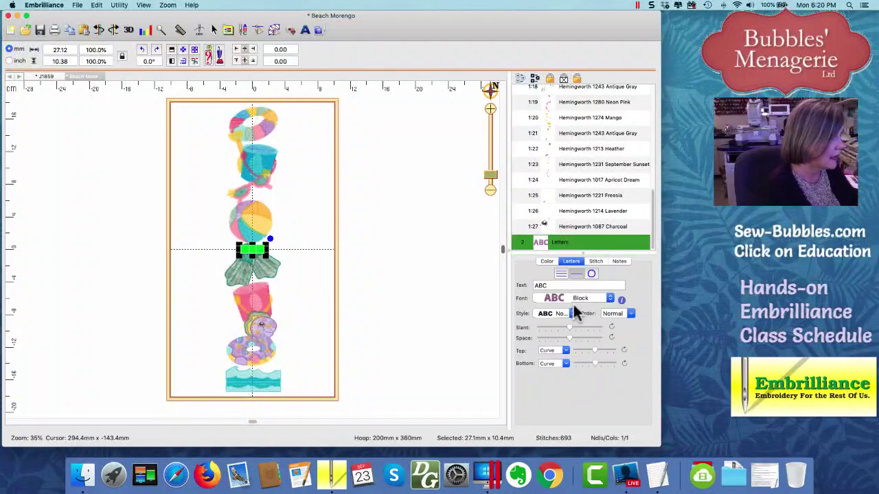
{"action": "double_click", "coordinate": [539, 285]}
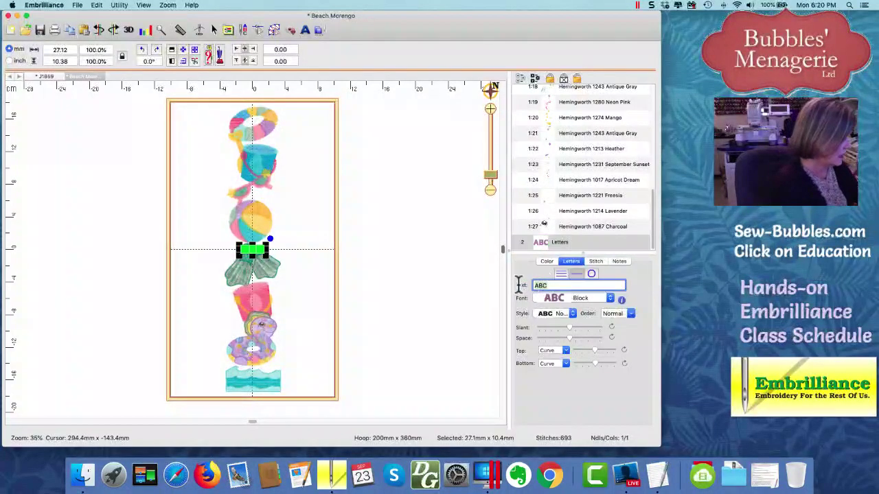
{"action": "type", "text": "VA"}
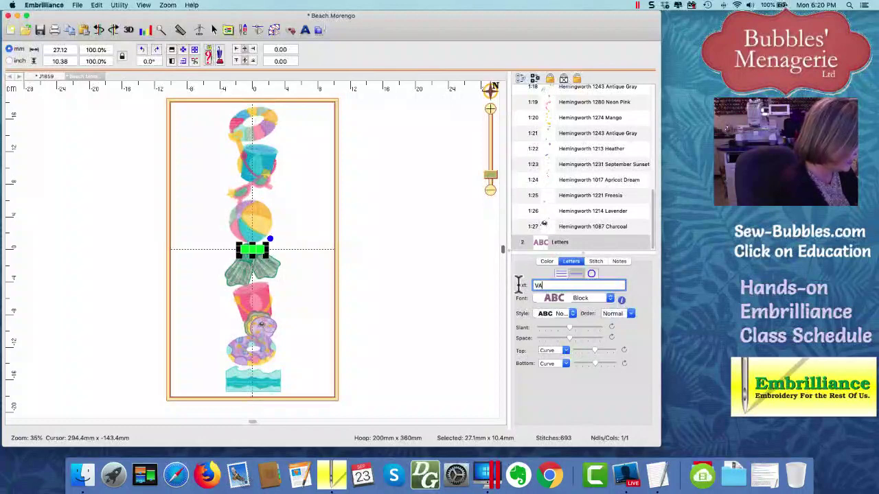
{"action": "type", "text": "CATION"}
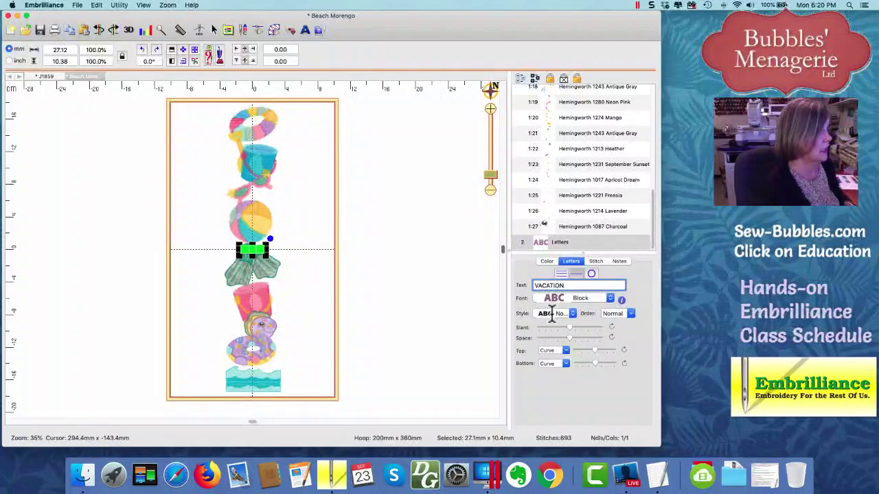
{"action": "key", "text": "Return"}
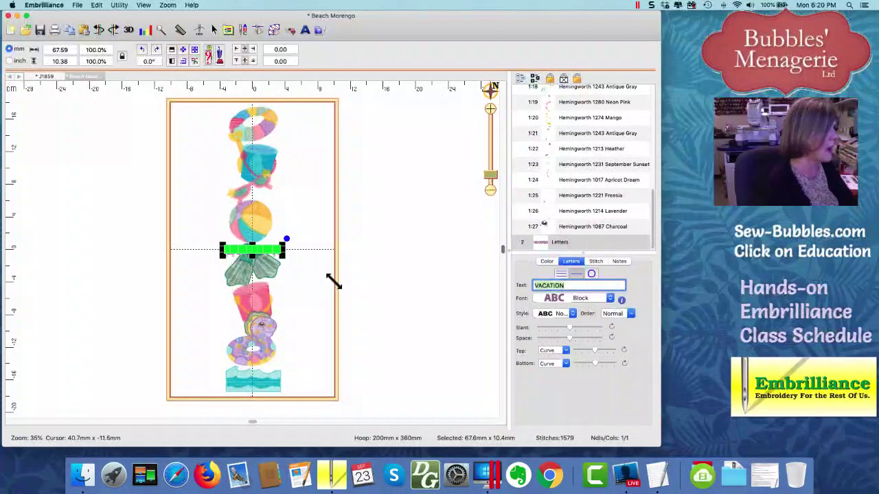
Step: Set the VACATION lettering to the vertical style and enlarge it to fit the hoop, about 34 mm wide by 350 mm tall
{"action": "mouse_move", "coordinate": [334, 275]}
{"action": "left_mouse_down"}
{"action": "mouse_move", "coordinate": [320, 275]}
{"action": "mouse_move", "coordinate": [347, 270]}
{"action": "left_mouse_up"}
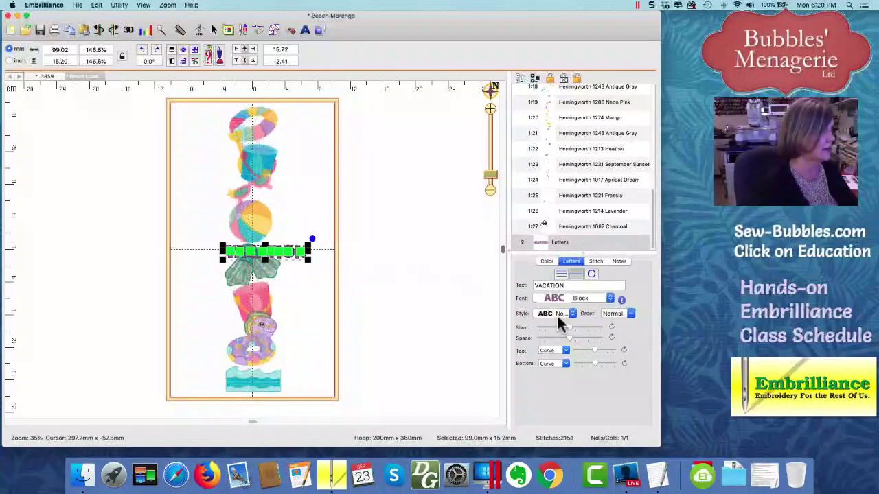
{"action": "left_click", "coordinate": [556, 312]}
{"action": "left_click", "coordinate": [562, 331]}
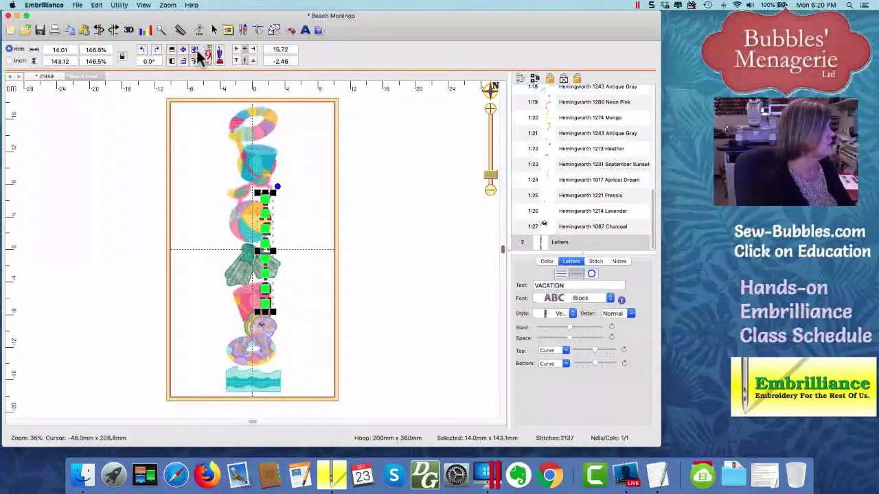
{"action": "left_click", "coordinate": [195, 51]}
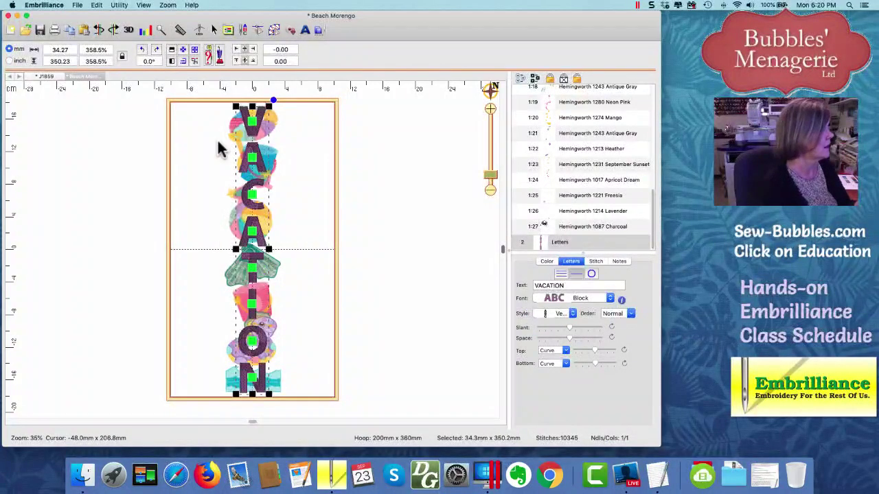
Step: Move the vertical VACATION lettering beside the beach design, about 57 mm right of the hoop centre, and deselect it
{"action": "left_click", "coordinate": [297, 193]}
{"action": "left_click_drag", "start_coordinate": [297, 193], "coordinate": [317, 198]}
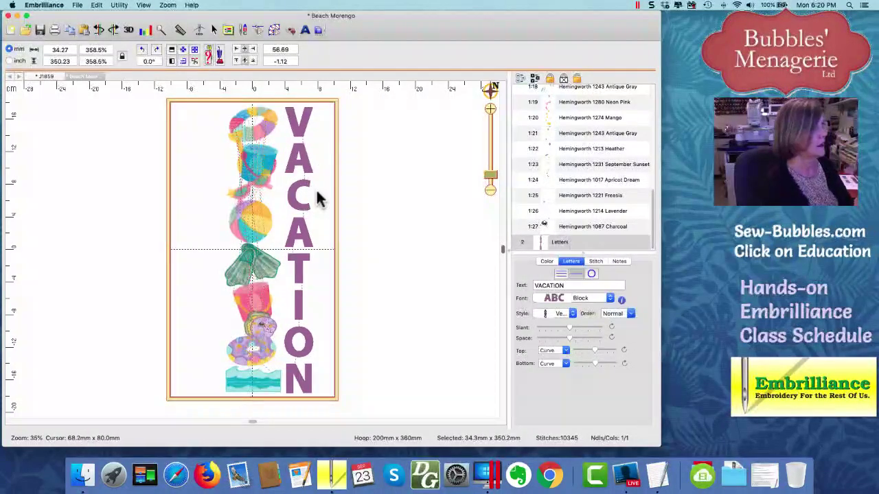
{"action": "left_click", "coordinate": [350, 207]}
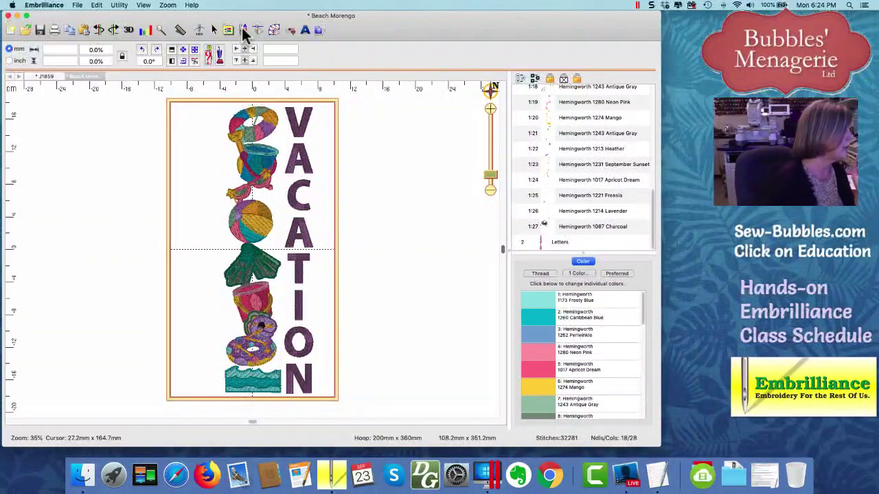
Step: Examine the sizes of the beach design and the VACATION lettering, and review the available utility commands
{"action": "left_click", "coordinate": [258, 182]}
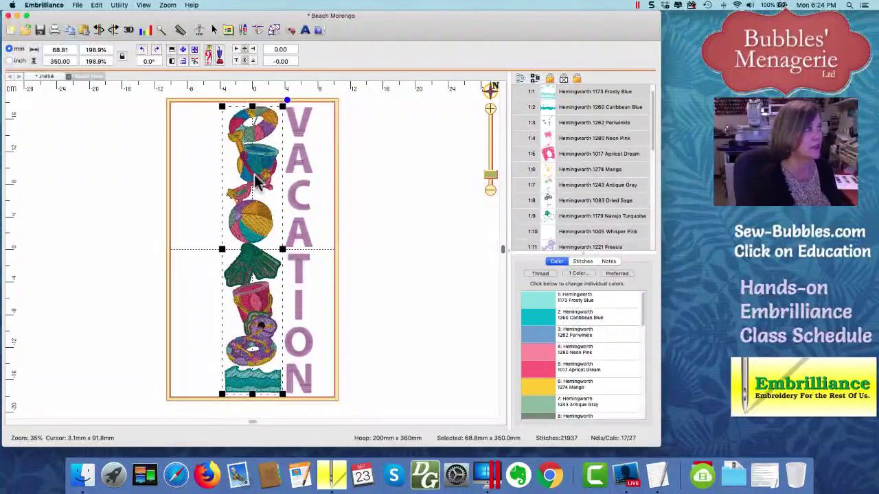
{"action": "left_click", "coordinate": [192, 50]}
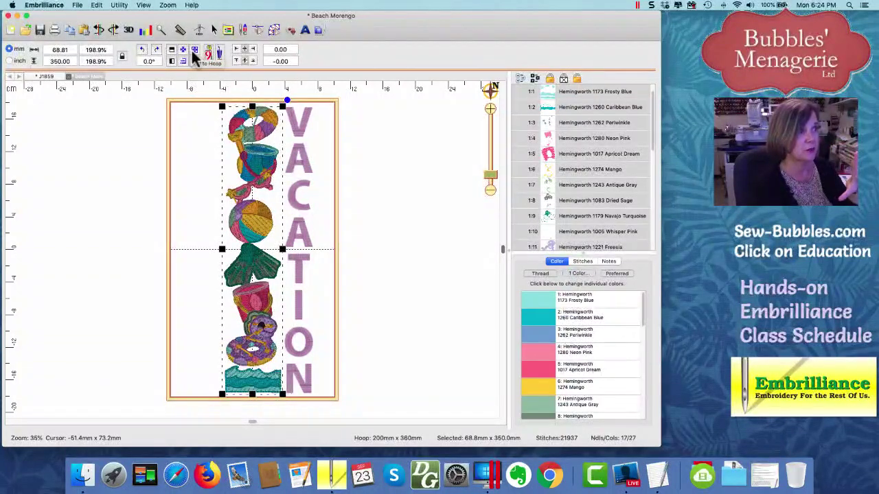
{"action": "left_click", "coordinate": [293, 161]}
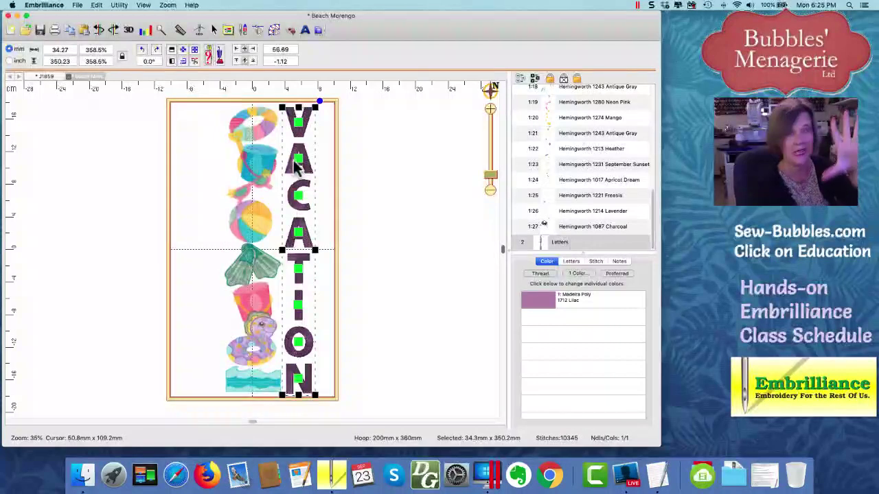
{"action": "left_click", "coordinate": [362, 171]}
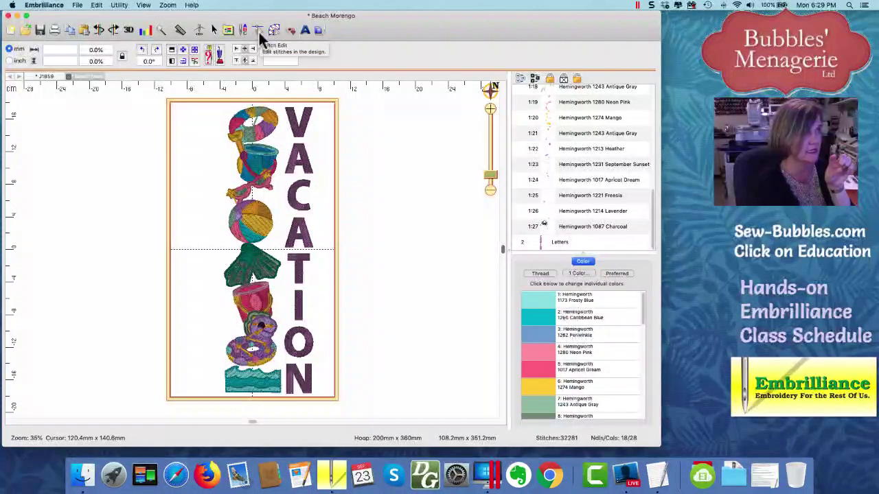
{"action": "left_click", "coordinate": [118, 5]}
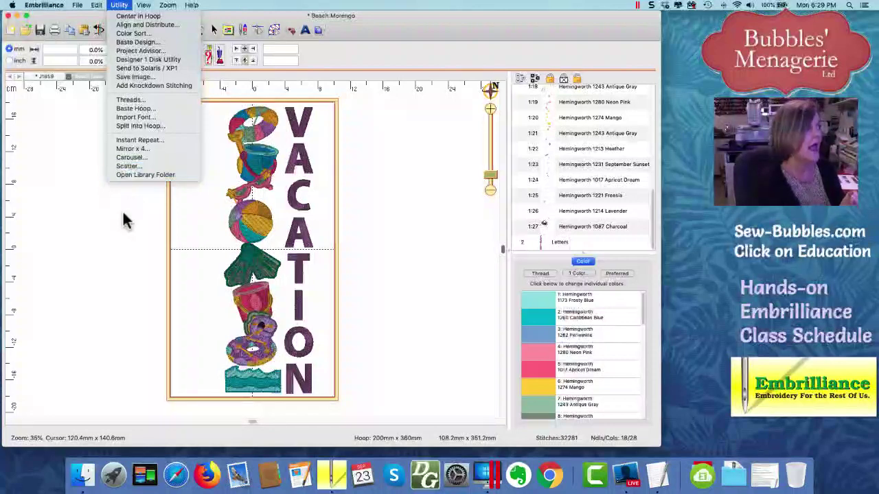
{"action": "left_click", "coordinate": [122, 239]}
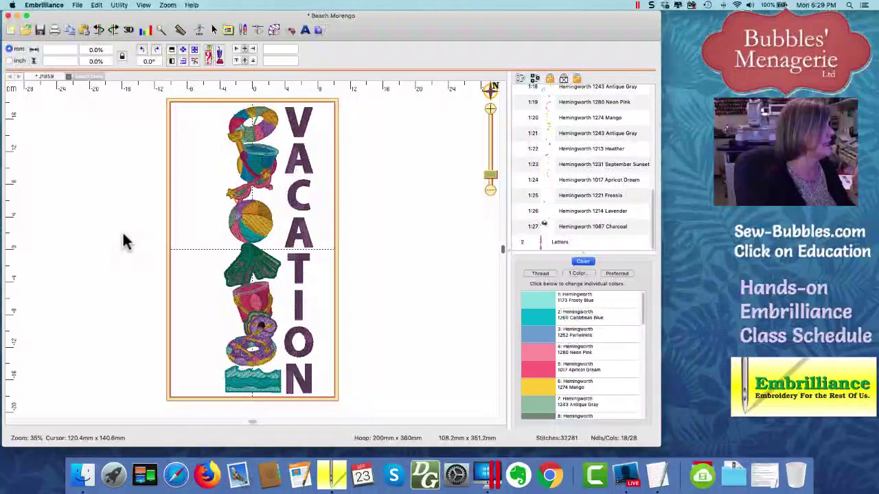
Step: Switch to the J1859 dog design and examine the stitching of each of its three Mettler PolySheen thread colours
{"action": "left_click", "coordinate": [53, 77]}
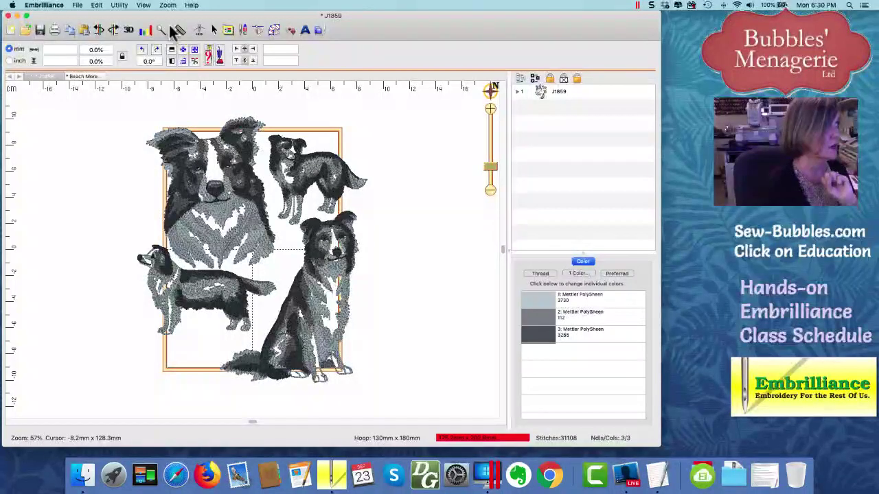
{"action": "left_click", "coordinate": [517, 92]}
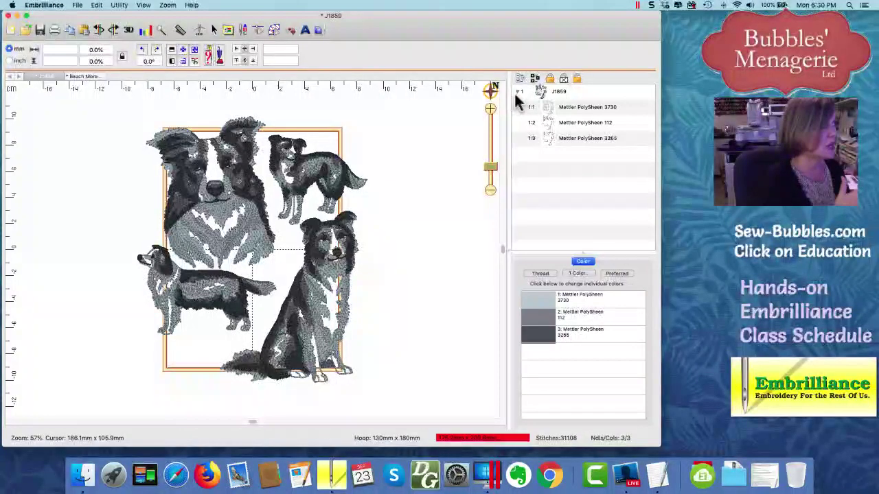
{"action": "left_click", "coordinate": [557, 108]}
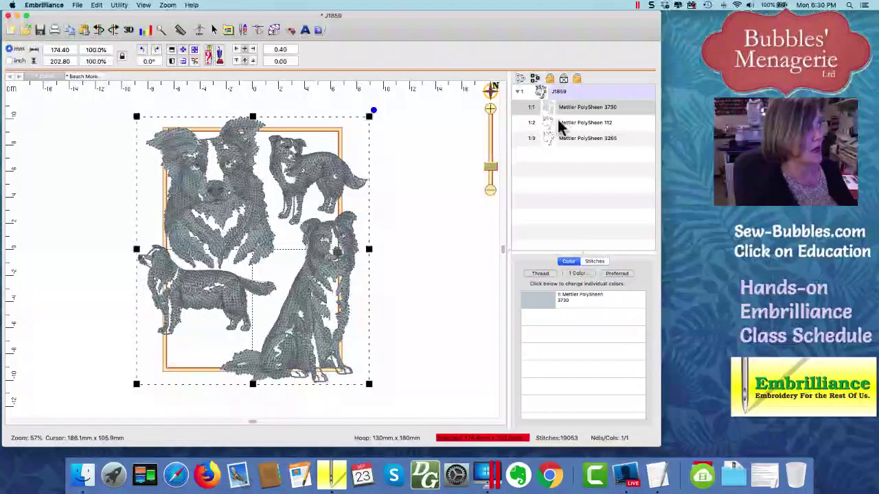
{"action": "left_click", "coordinate": [557, 122]}
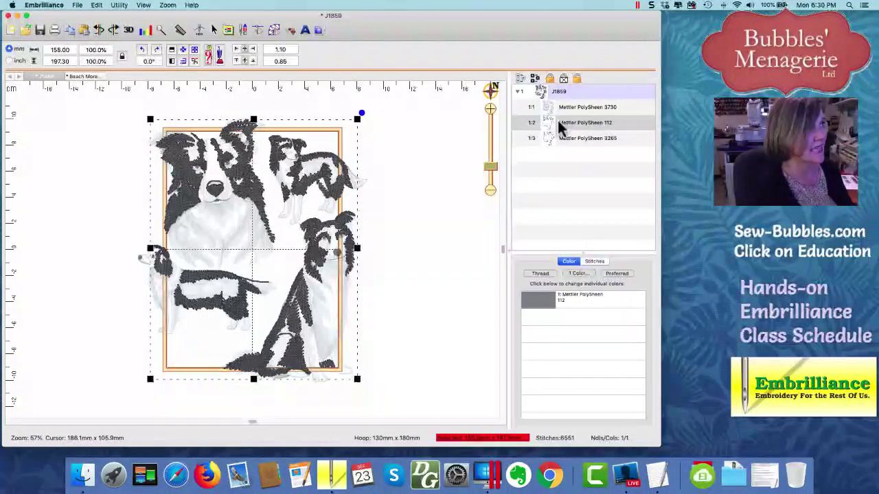
{"action": "left_click", "coordinate": [556, 139]}
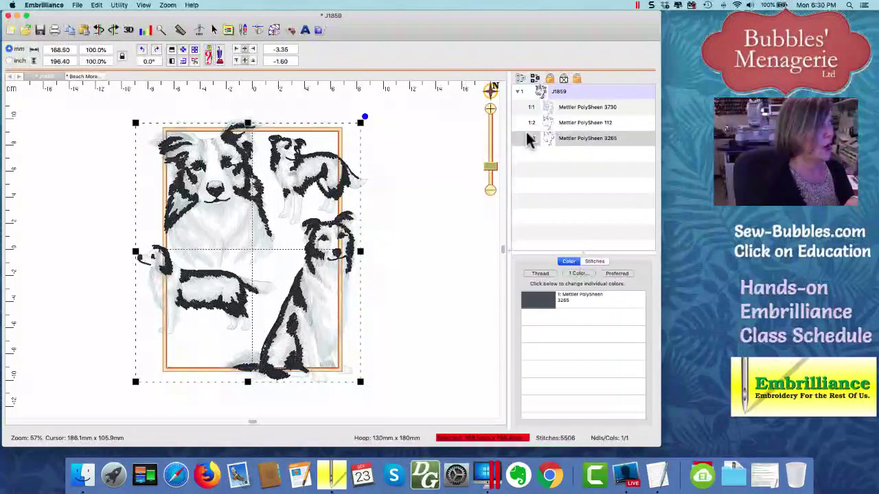
{"action": "left_click", "coordinate": [460, 167]}
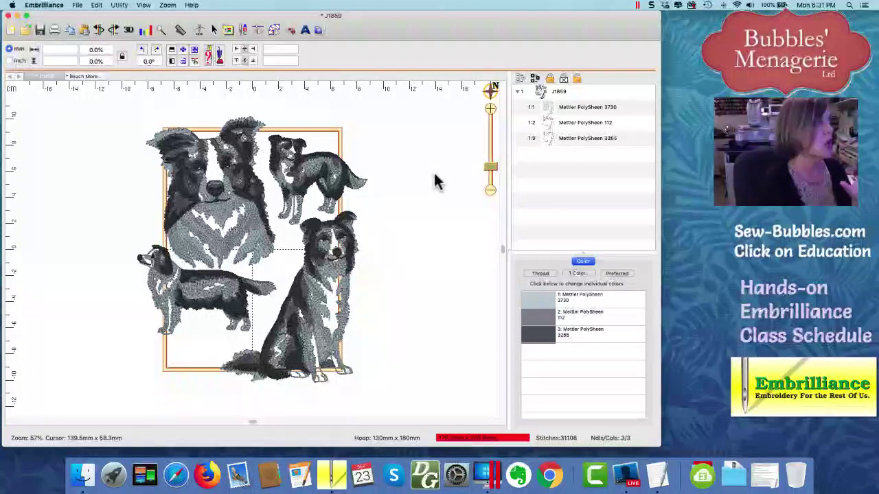
Step: Move the whole J1859 dog design slightly upward in the hoop and try to group it
{"action": "left_click", "coordinate": [333, 185]}
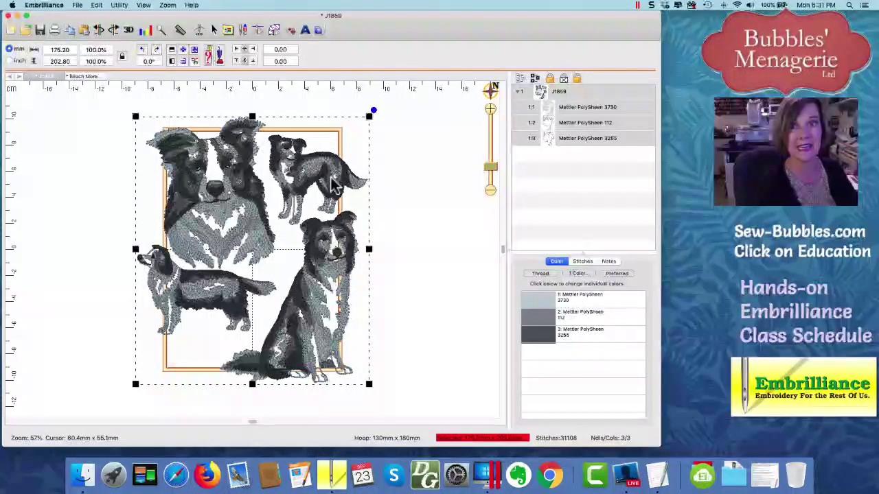
{"action": "mouse_move", "coordinate": [333, 186]}
{"action": "left_mouse_down"}
{"action": "mouse_move", "coordinate": [335, 148]}
{"action": "mouse_move", "coordinate": [332, 181]}
{"action": "left_mouse_up"}
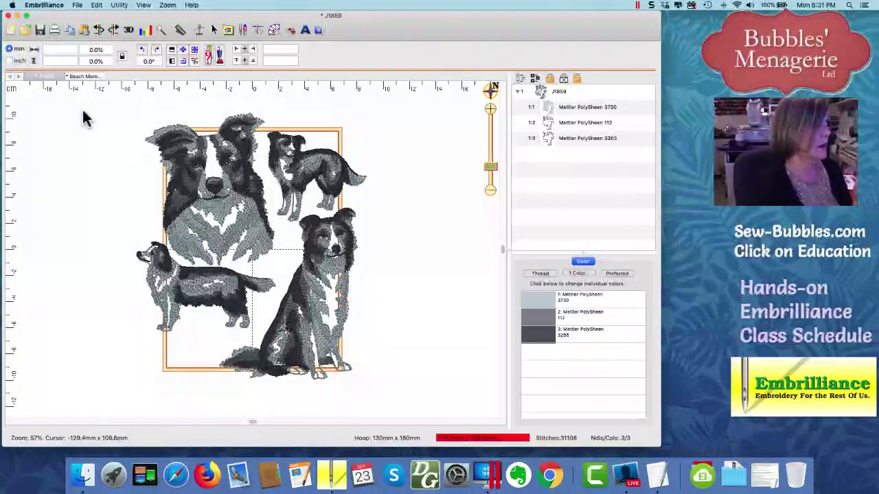
{"action": "left_click", "coordinate": [96, 6]}
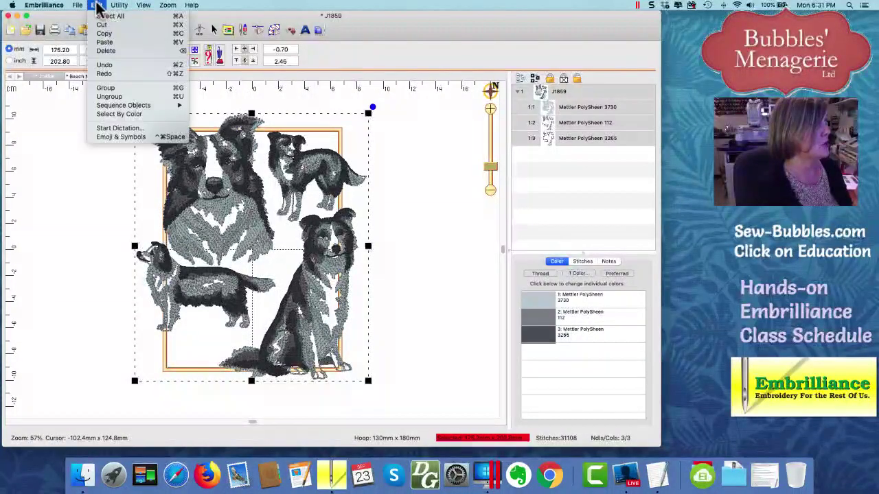
{"action": "left_click", "coordinate": [103, 89]}
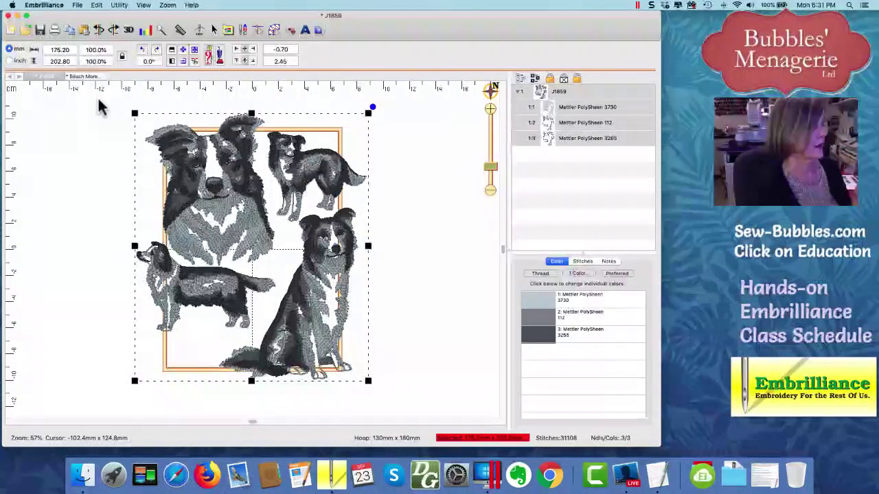
{"action": "left_click", "coordinate": [79, 178]}
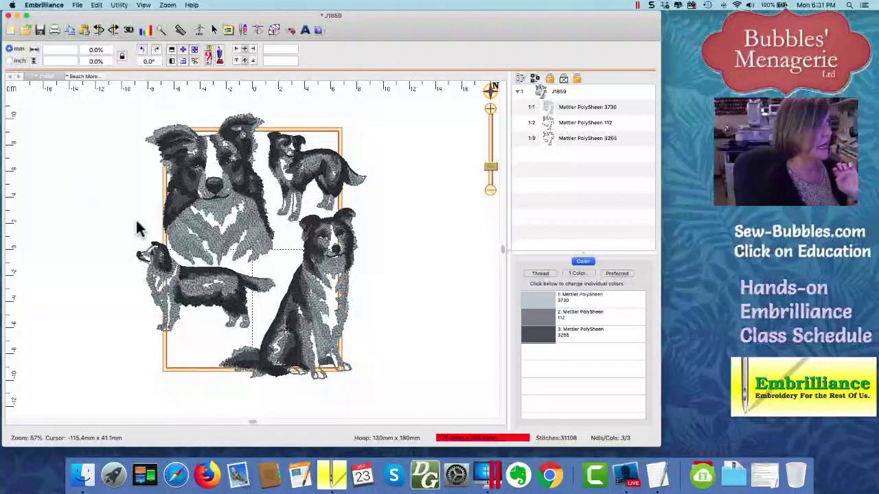
Step: Check the stitching of Mettler PolySheen 3730 and try to ungroup the whole J1859 dog design
{"action": "left_click", "coordinate": [177, 228]}
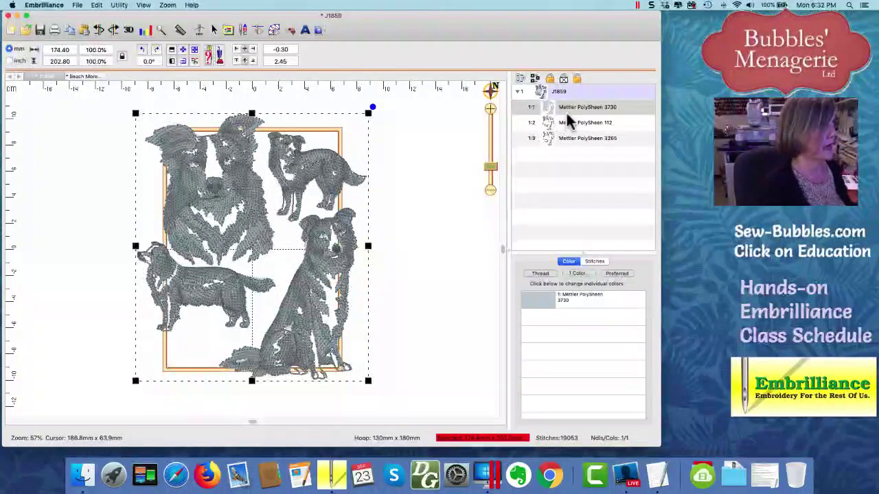
{"action": "left_click", "coordinate": [555, 91]}
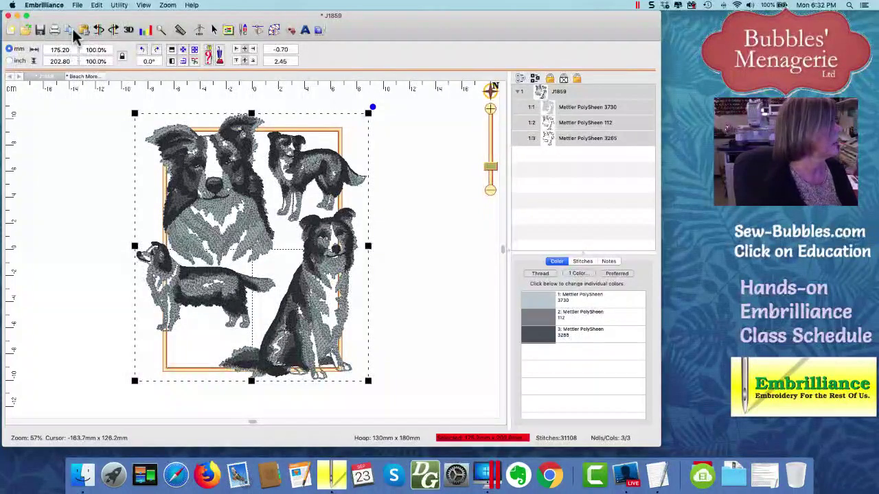
{"action": "left_click", "coordinate": [96, 5]}
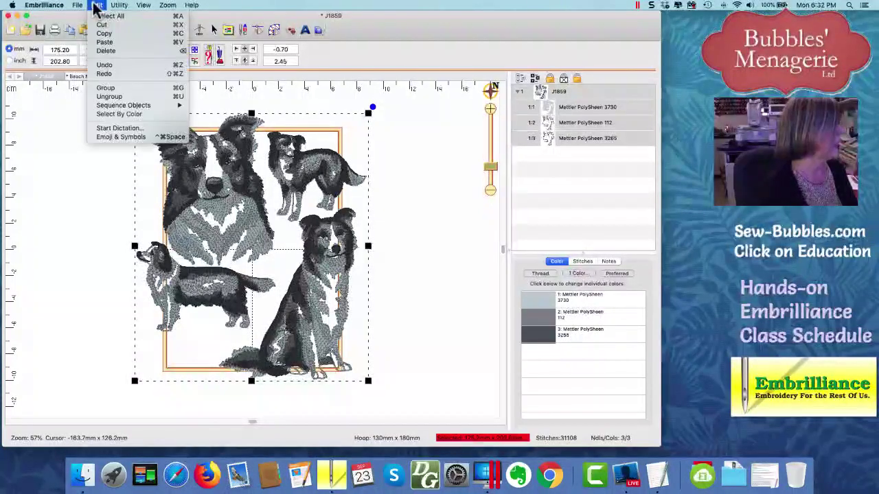
{"action": "left_click", "coordinate": [97, 97]}
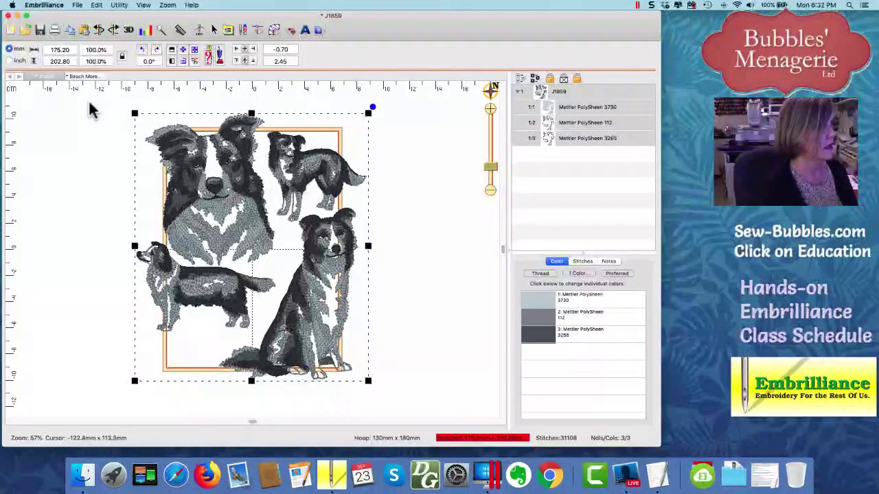
{"action": "left_click", "coordinate": [98, 228]}
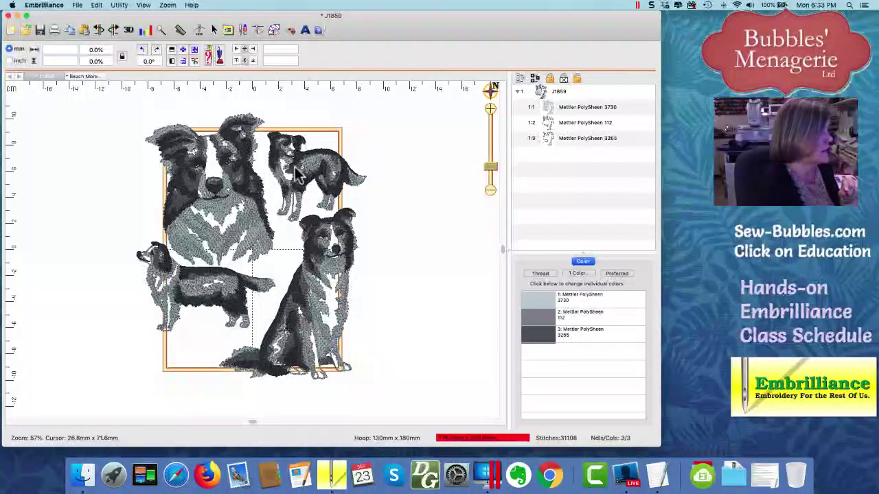
Step: Lasso-select all stitches of the small standing dog beside the large dog head, using stitch editing mode
{"action": "left_click_drag", "start_coordinate": [490, 166], "coordinate": [489, 136]}
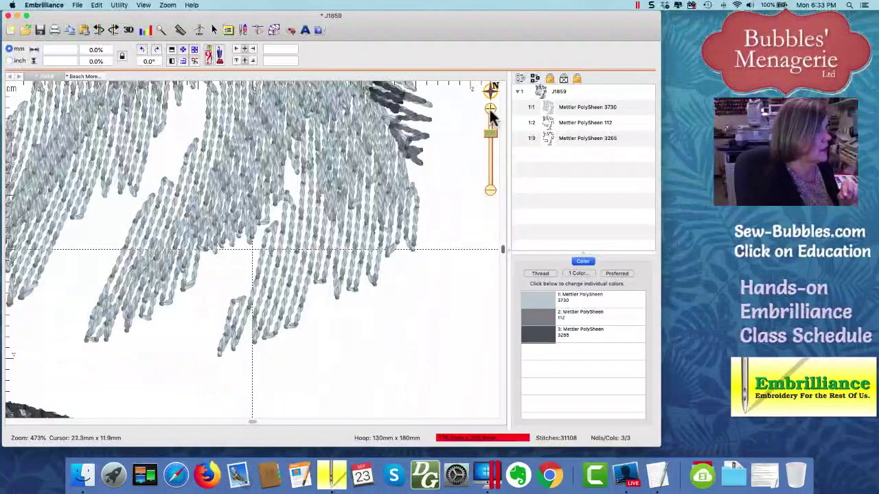
{"action": "mouse_move", "coordinate": [488, 89]}
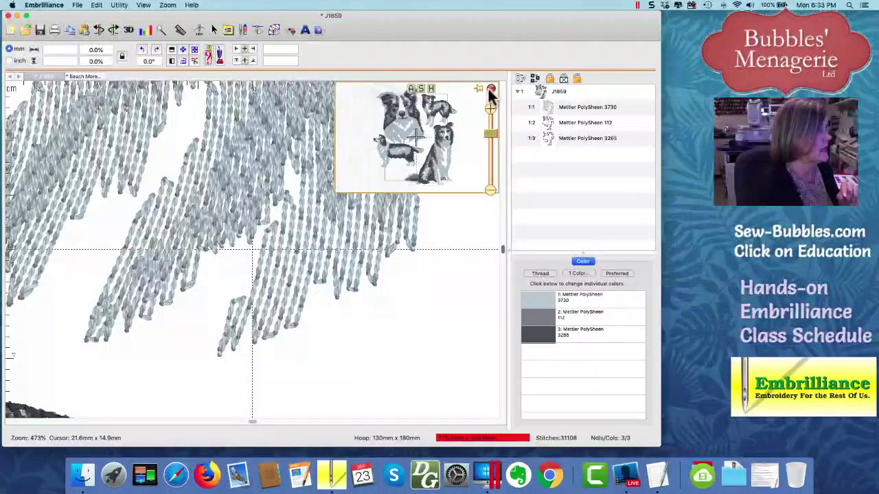
{"action": "left_click", "coordinate": [431, 122]}
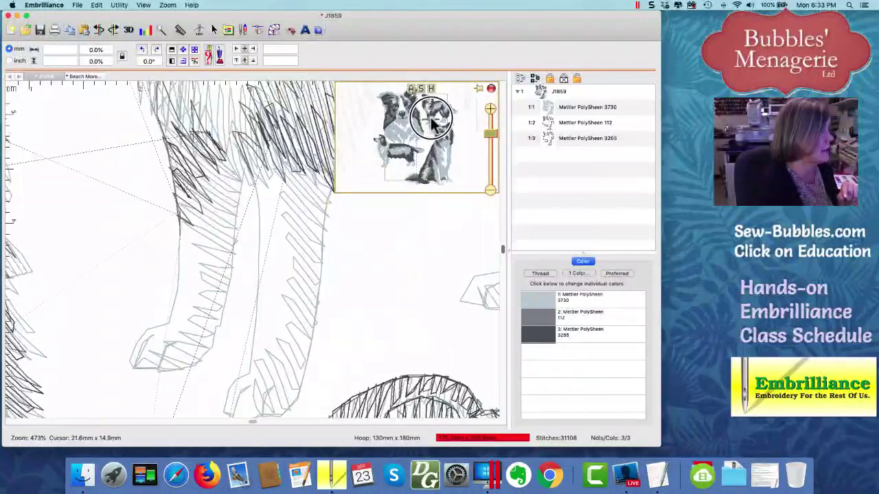
{"action": "left_click_drag", "start_coordinate": [431, 122], "coordinate": [440, 112]}
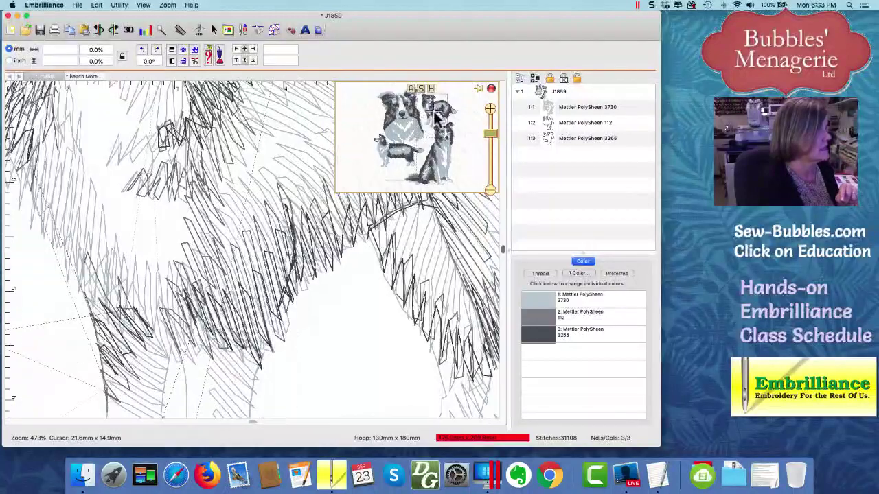
{"action": "left_click_drag", "start_coordinate": [487, 137], "coordinate": [487, 153]}
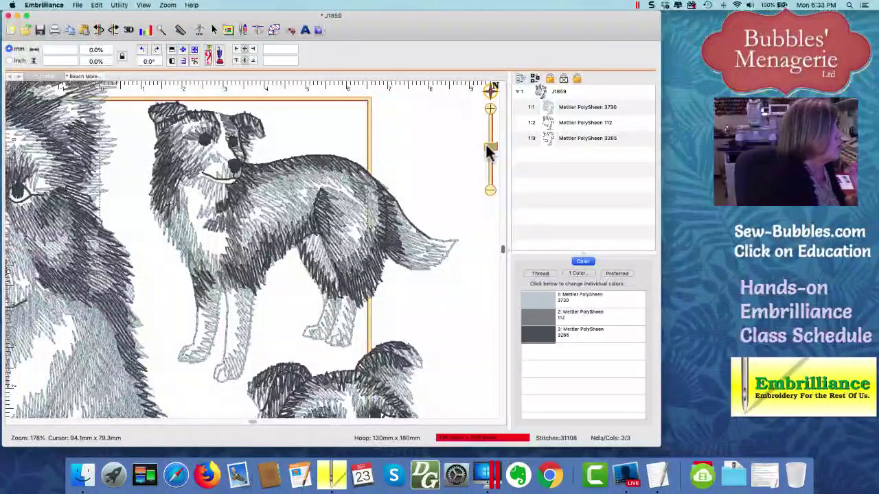
{"action": "left_click", "coordinate": [257, 30]}
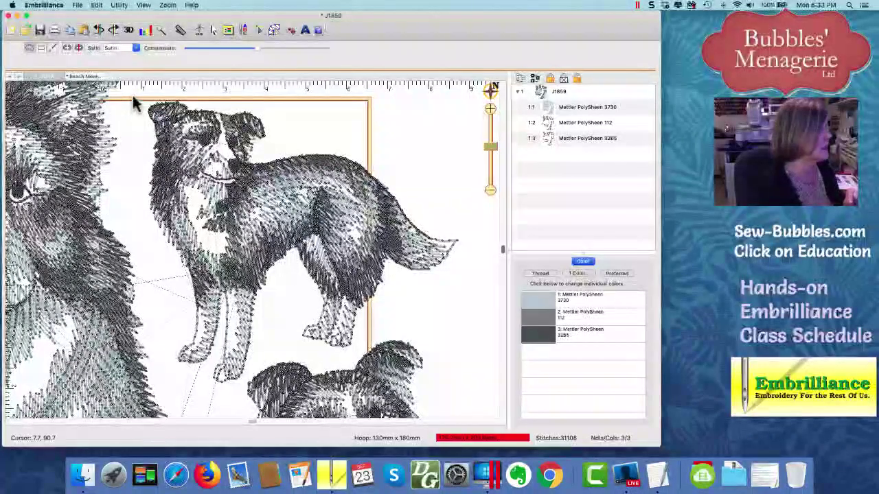
{"action": "left_click", "coordinate": [132, 108]}
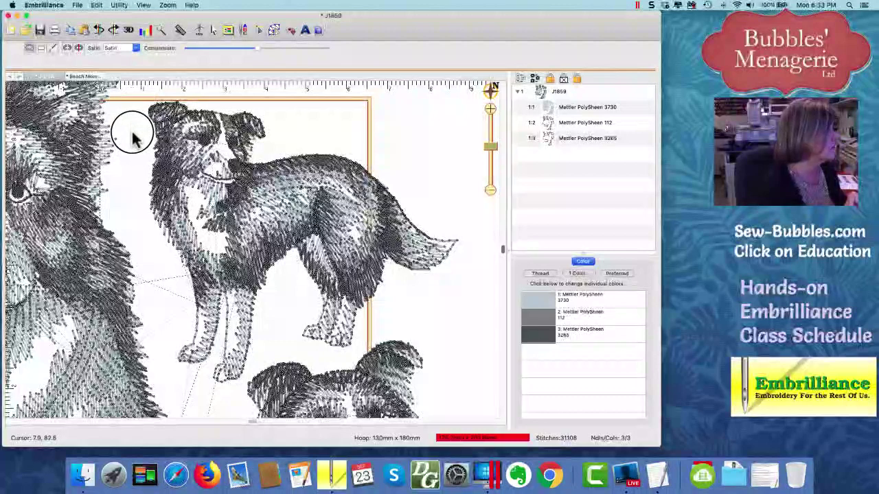
{"action": "mouse_move", "coordinate": [132, 137]}
{"action": "left_mouse_down"}
{"action": "mouse_move", "coordinate": [130, 190]}
{"action": "mouse_move", "coordinate": [155, 352]}
{"action": "mouse_move", "coordinate": [178, 392]}
{"action": "mouse_move", "coordinate": [219, 396]}
{"action": "mouse_move", "coordinate": [269, 358]}
{"action": "mouse_move", "coordinate": [335, 357]}
{"action": "mouse_move", "coordinate": [393, 339]}
{"action": "mouse_move", "coordinate": [428, 310]}
{"action": "mouse_move", "coordinate": [407, 277]}
{"action": "mouse_move", "coordinate": [440, 293]}
{"action": "mouse_move", "coordinate": [467, 267]}
{"action": "mouse_move", "coordinate": [470, 224]}
{"action": "mouse_move", "coordinate": [431, 144]}
{"action": "mouse_move", "coordinate": [387, 114]}
{"action": "mouse_move", "coordinate": [311, 102]}
{"action": "left_mouse_up"}
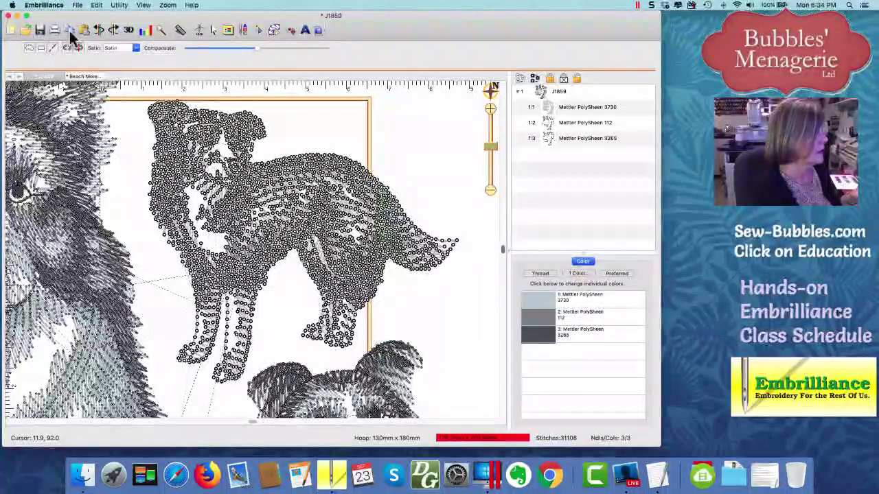
Step: Copy the selected dog stitches into a new design page and return to object selection
{"action": "left_click", "coordinate": [13, 32]}
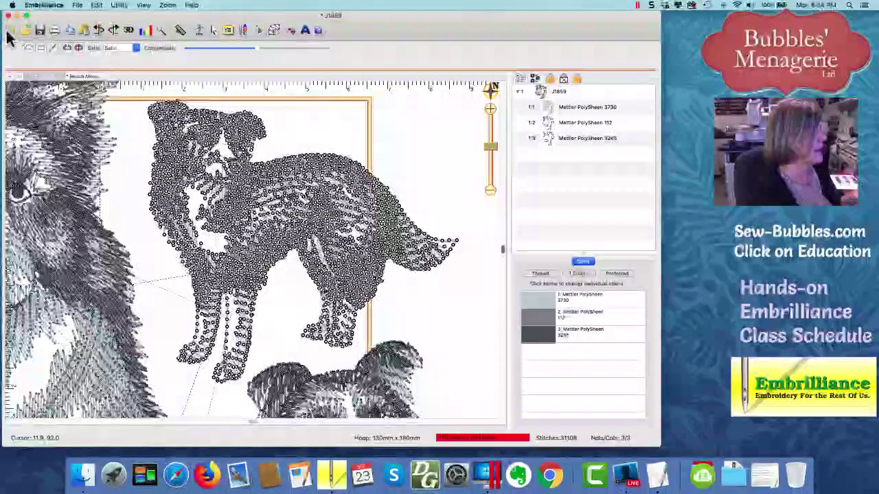
{"action": "left_click", "coordinate": [83, 31]}
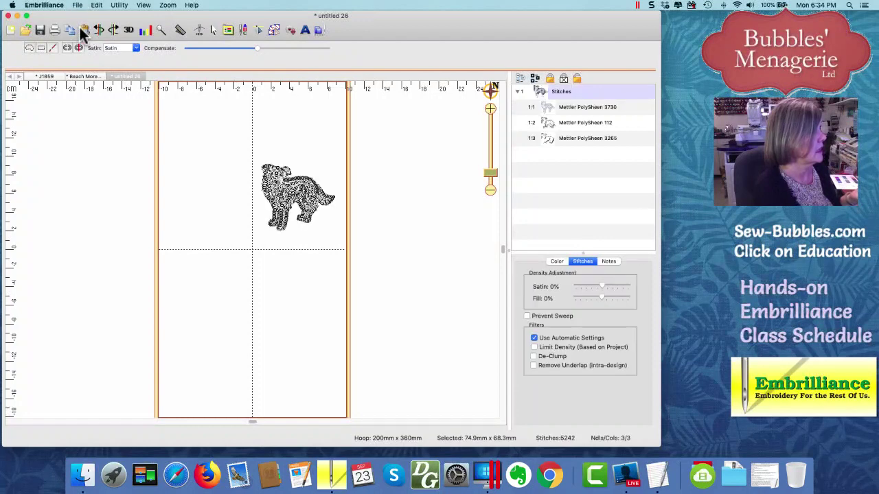
{"action": "left_click", "coordinate": [211, 29]}
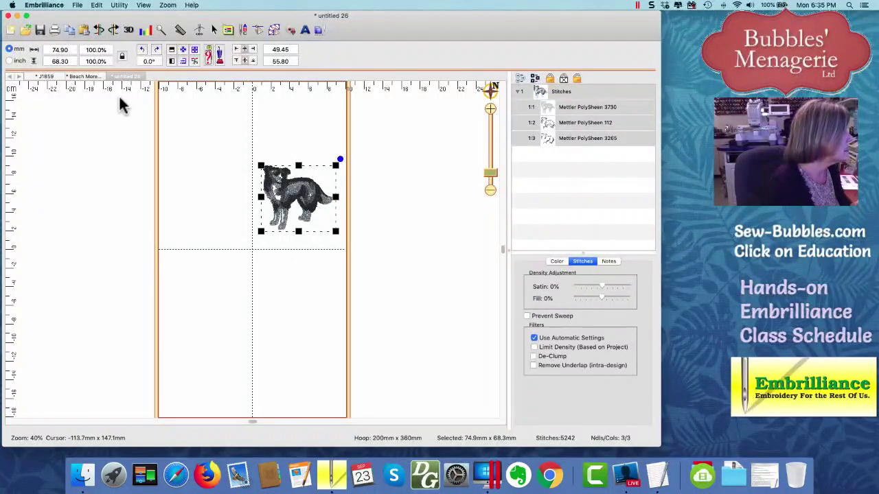
Step: Switch to the Beach Morengo design and examine the sunglasses between the blue bucket and the beach ball
{"action": "left_click", "coordinate": [90, 77]}
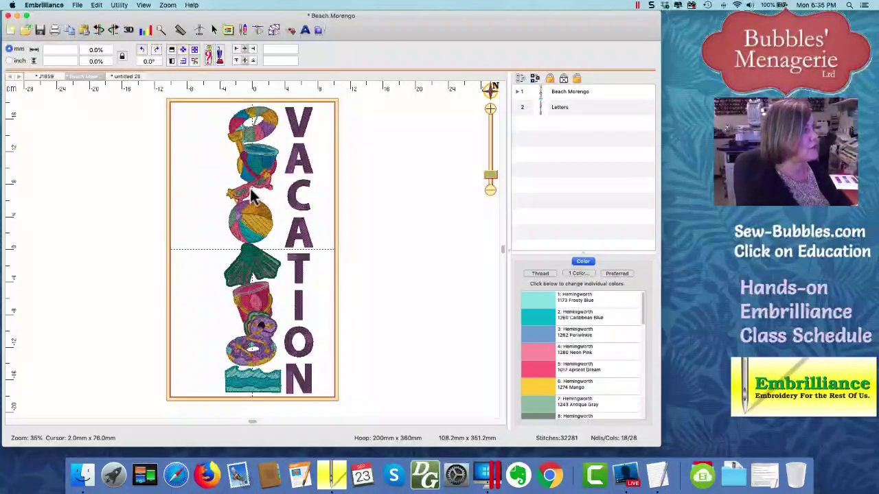
{"action": "left_click", "coordinate": [491, 175]}
{"action": "left_click_drag", "start_coordinate": [491, 175], "coordinate": [491, 158]}
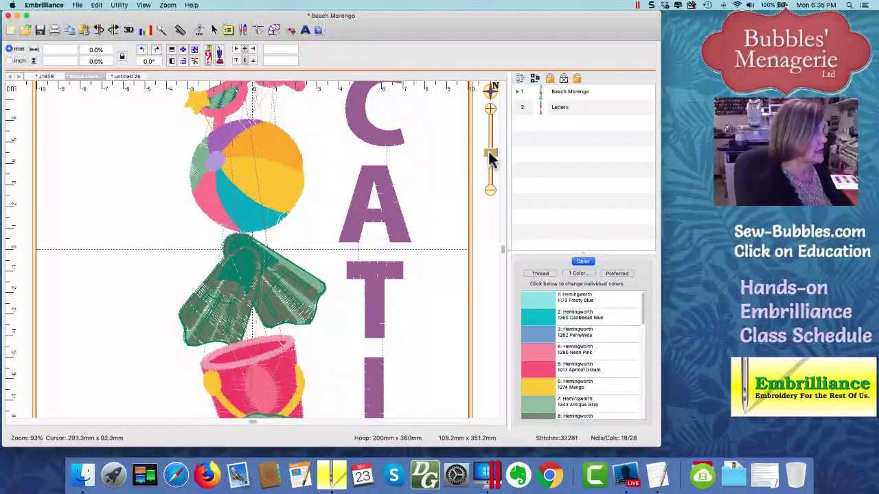
{"action": "left_click_drag", "start_coordinate": [504, 246], "coordinate": [500, 194]}
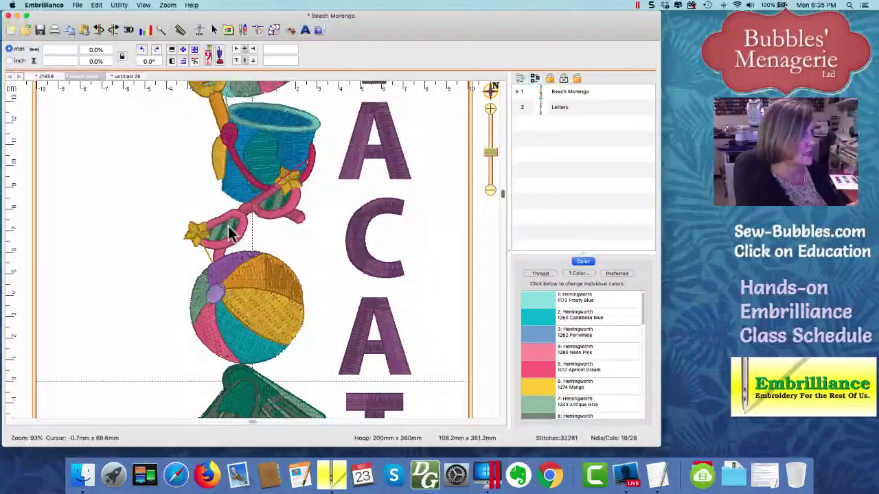
Step: Select the whole Beach Morengo design and try to ungroup it
{"action": "left_click", "coordinate": [517, 92]}
{"action": "left_click", "coordinate": [544, 95]}
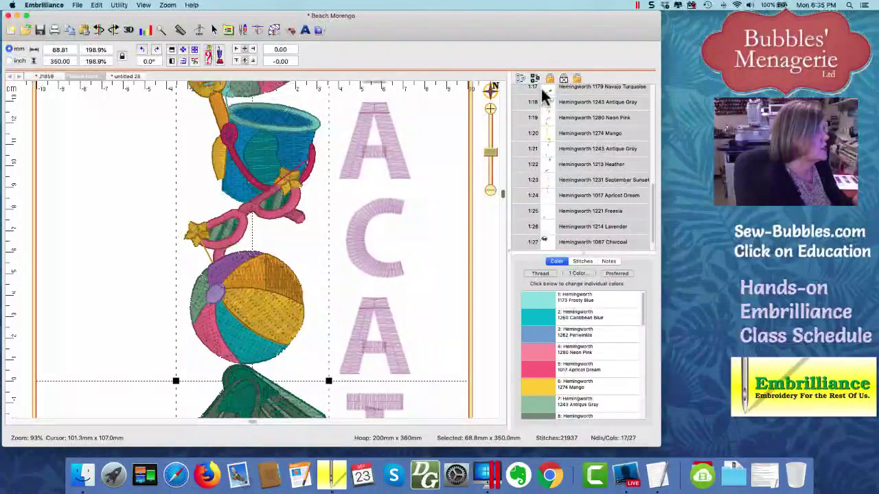
{"action": "left_click", "coordinate": [491, 154]}
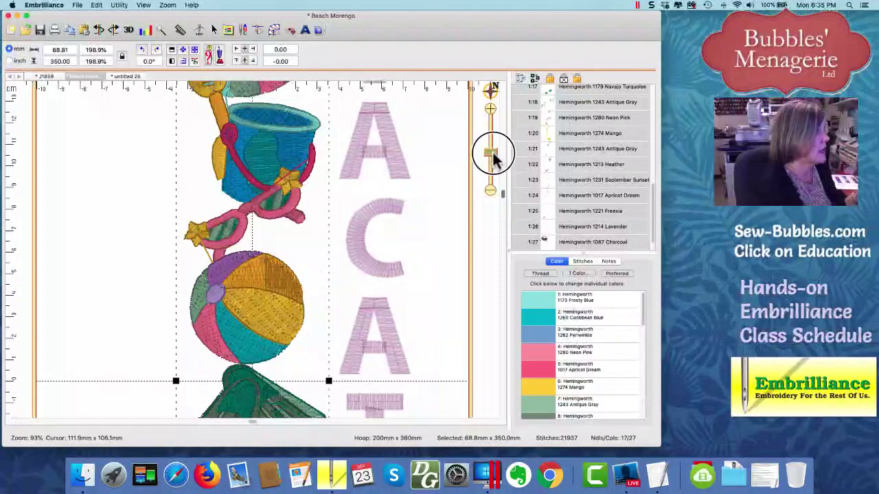
{"action": "left_click", "coordinate": [500, 193]}
{"action": "scroll", "coordinate": [502, 186], "scroll_direction": "up", "scroll_amount": 3}
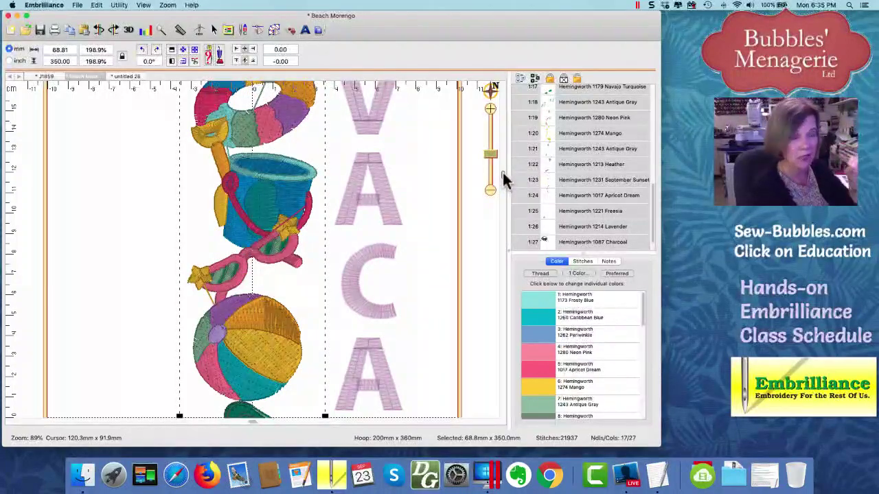
{"action": "left_click", "coordinate": [97, 6]}
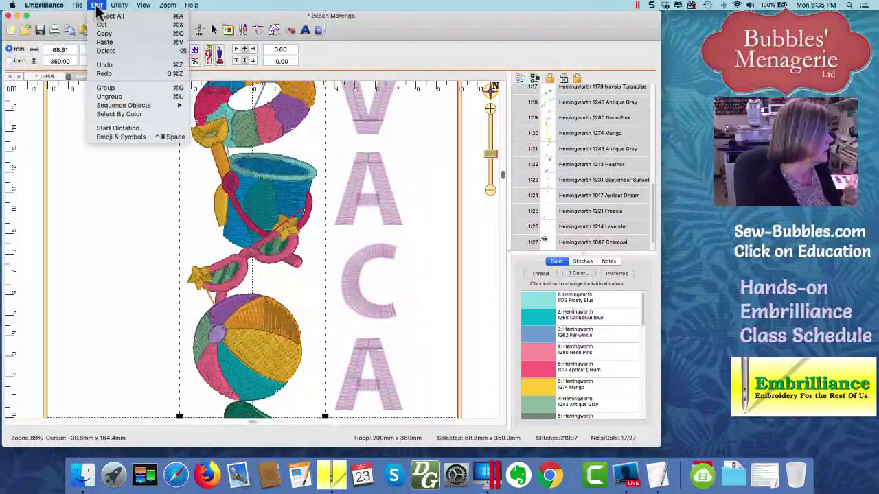
{"action": "left_click", "coordinate": [91, 114]}
{"action": "left_click", "coordinate": [97, 5]}
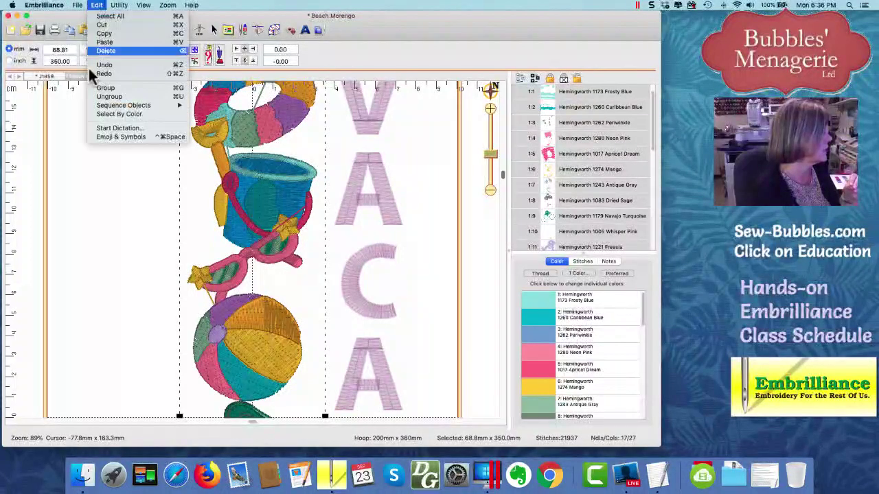
{"action": "left_click", "coordinate": [91, 96]}
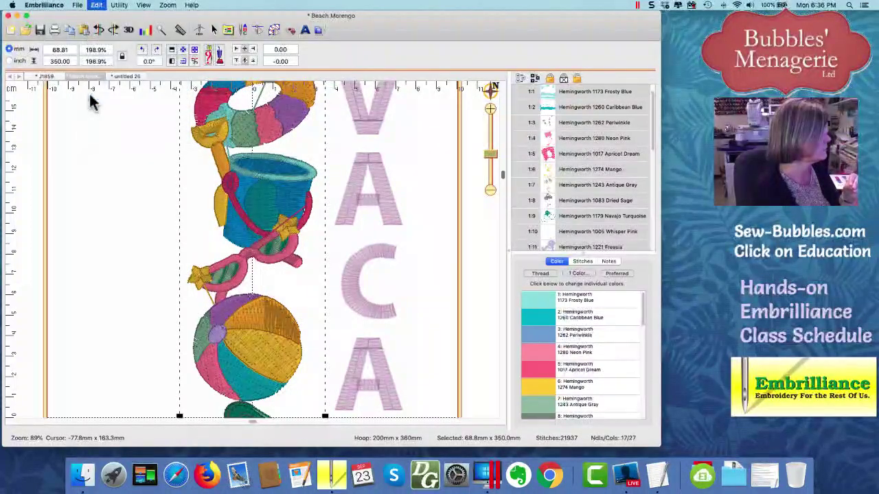
Step: Examine which parts of the beach design share the sunglasses' Neon Pink, Antique Gray and Mango thread colours
{"action": "left_click", "coordinate": [233, 290]}
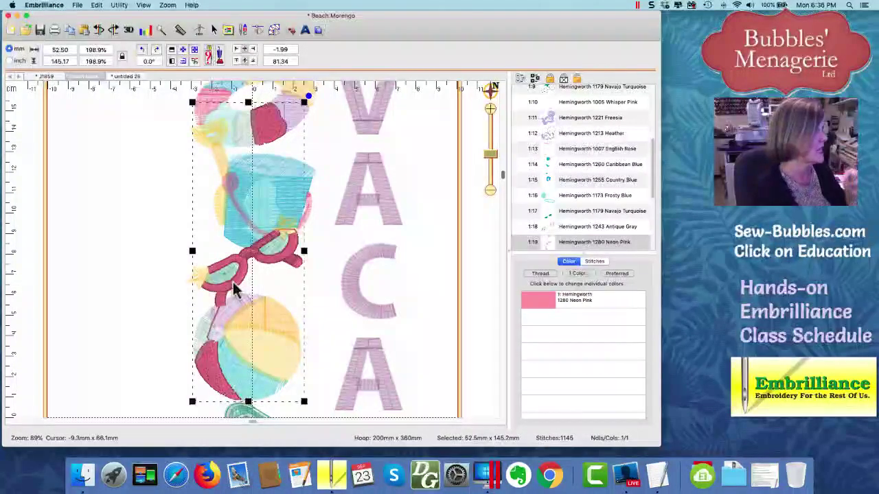
{"action": "left_click", "coordinate": [222, 287]}
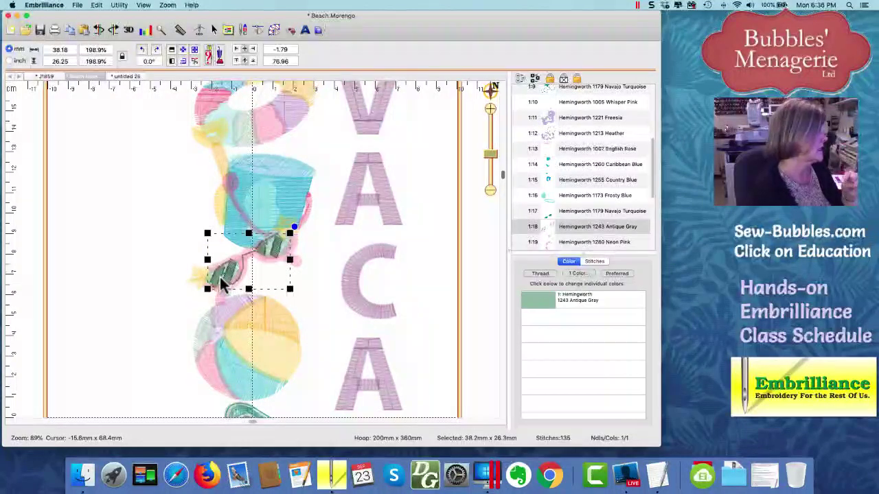
{"action": "left_click", "coordinate": [199, 278]}
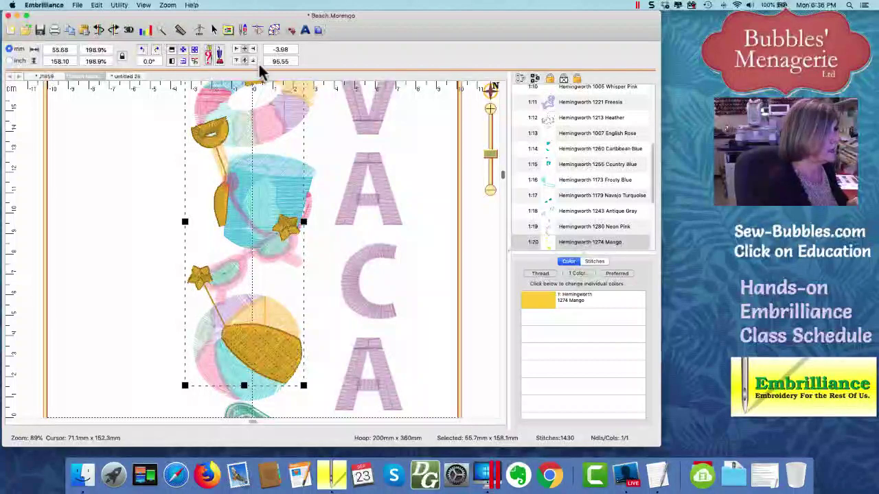
Step: Reselect the whole Beach Morengo design and try to group it
{"action": "left_click_drag", "start_coordinate": [651, 171], "coordinate": [653, 92]}
{"action": "left_click", "coordinate": [578, 92]}
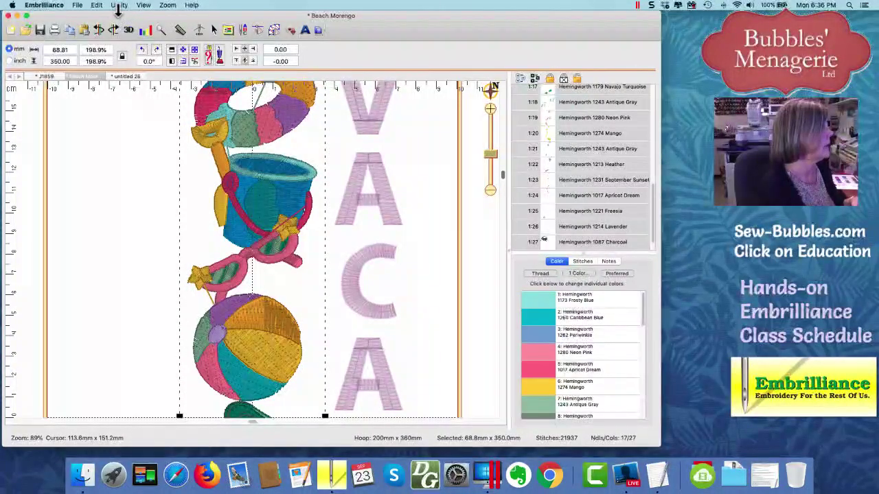
{"action": "left_click", "coordinate": [96, 5]}
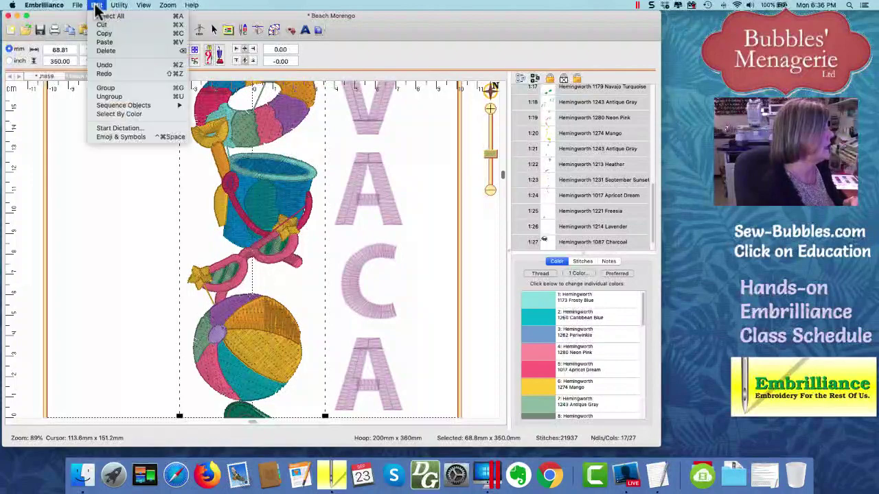
{"action": "left_click", "coordinate": [107, 90]}
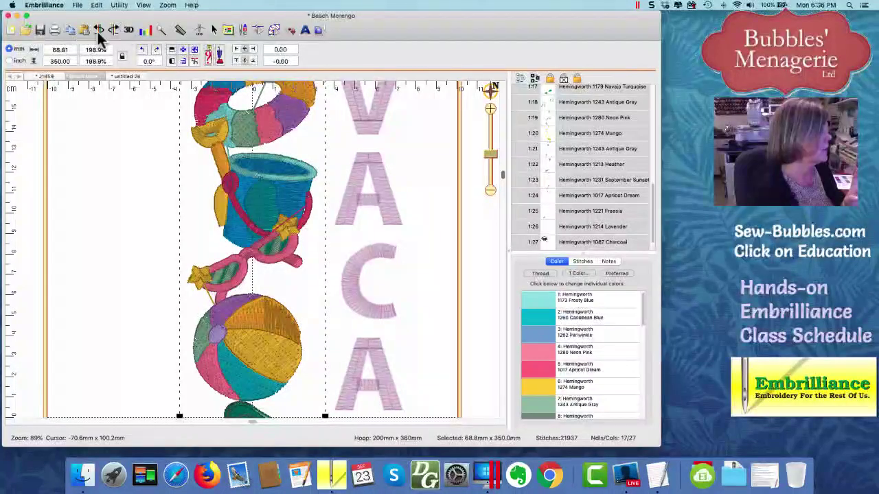
Step: Lasso-select the sunglasses' stitches in stitch editing mode, including the overlapping edges of the bucket and beach ball
{"action": "left_click", "coordinate": [259, 29]}
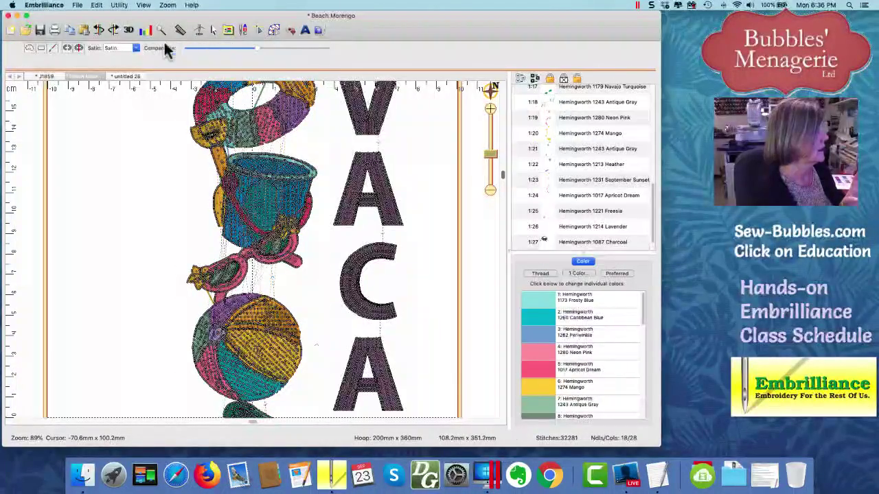
{"action": "left_click", "coordinate": [29, 49]}
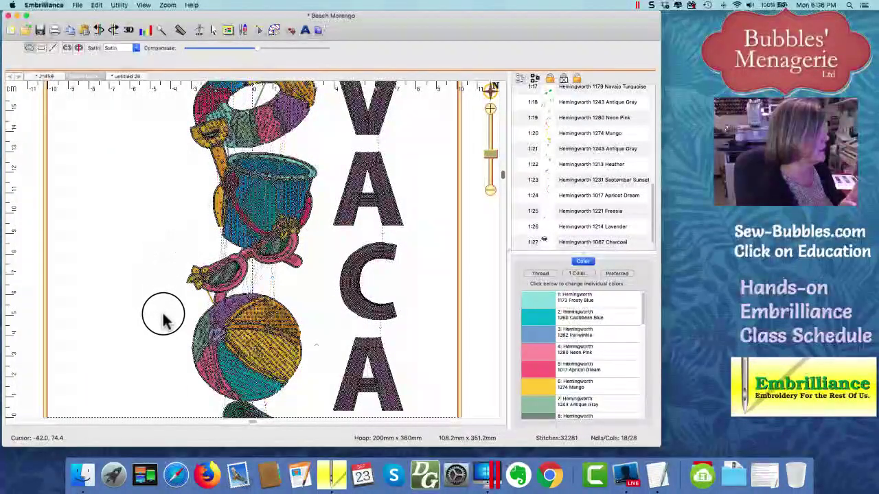
{"action": "left_click", "coordinate": [180, 330]}
{"action": "mouse_move", "coordinate": [179, 331]}
{"action": "left_mouse_down"}
{"action": "mouse_move", "coordinate": [215, 320]}
{"action": "mouse_move", "coordinate": [226, 299]}
{"action": "mouse_move", "coordinate": [274, 302]}
{"action": "mouse_move", "coordinate": [309, 250]}
{"action": "mouse_move", "coordinate": [309, 234]}
{"action": "mouse_move", "coordinate": [295, 210]}
{"action": "mouse_move", "coordinate": [274, 206]}
{"action": "mouse_move", "coordinate": [192, 251]}
{"action": "left_mouse_up"}
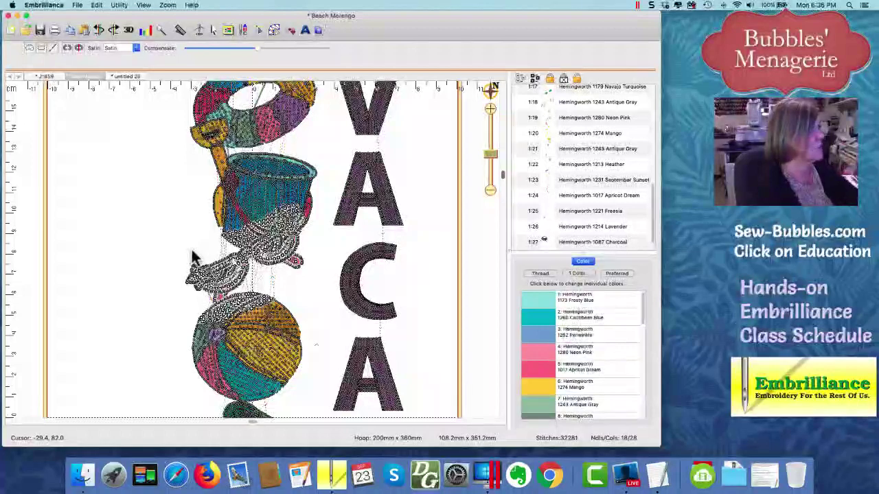
Step: Copy the selected sunglasses stitches into a new design page and bring them into close view
{"action": "left_click", "coordinate": [69, 30]}
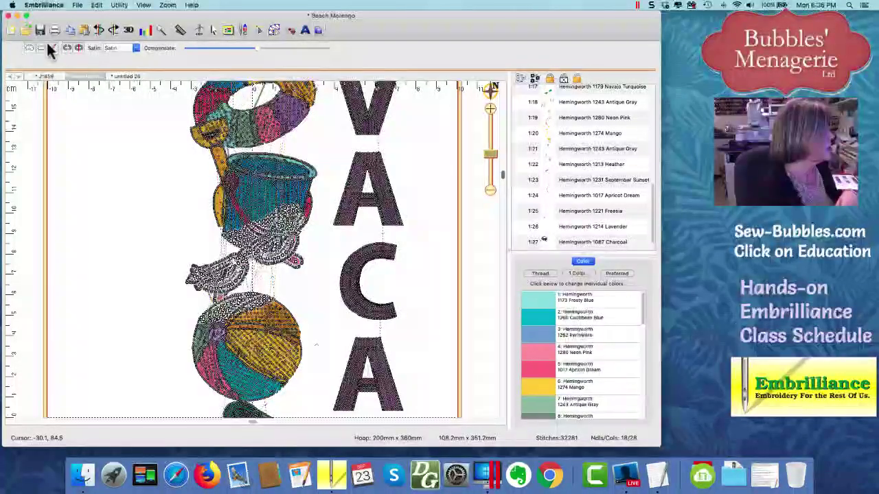
{"action": "left_click", "coordinate": [11, 31]}
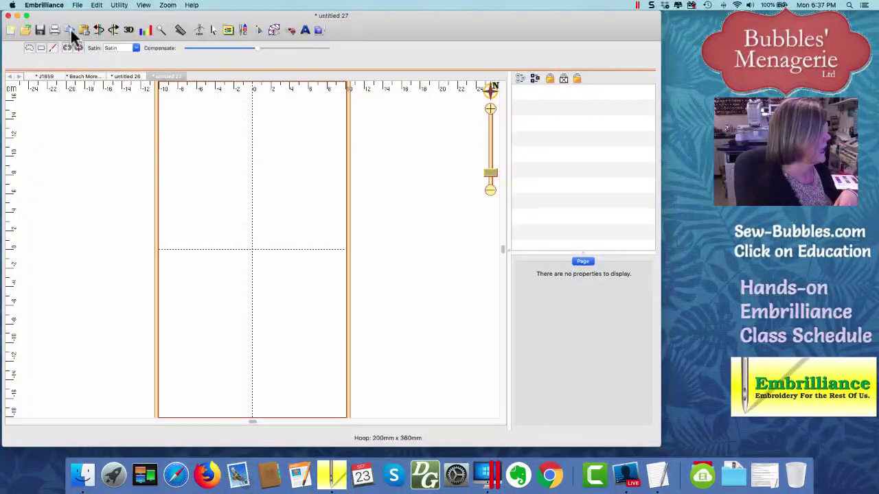
{"action": "left_click", "coordinate": [83, 30]}
{"action": "left_click_drag", "start_coordinate": [490, 173], "coordinate": [490, 149]}
{"action": "left_click", "coordinate": [489, 89]}
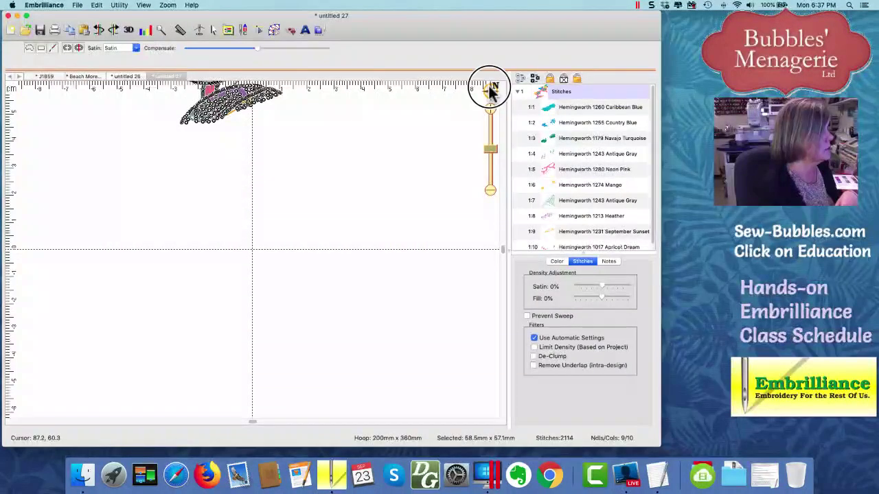
{"action": "left_click", "coordinate": [420, 96]}
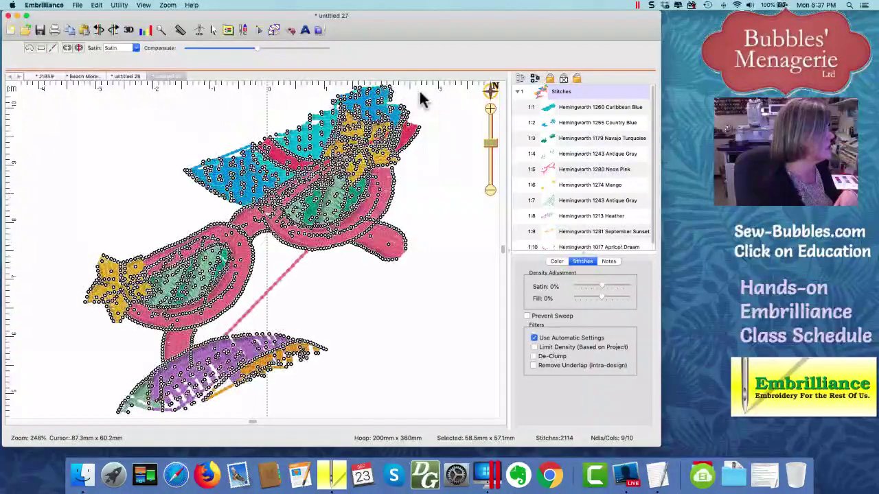
Step: Delete the bucket remnants from the copied sunglasses design, removing the Caribbean Blue and Country Blue thread colours
{"action": "left_click", "coordinate": [214, 31]}
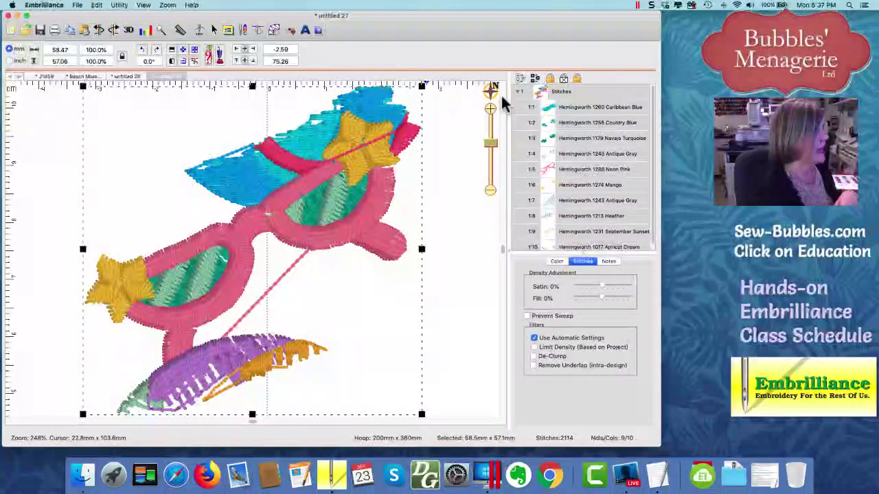
{"action": "left_click", "coordinate": [550, 113]}
{"action": "left_click", "coordinate": [549, 113]}
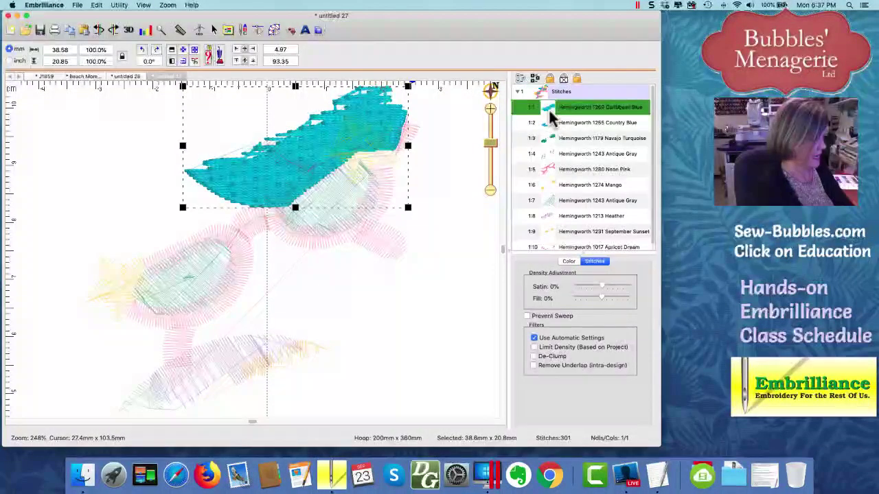
{"action": "key", "text": "Delete"}
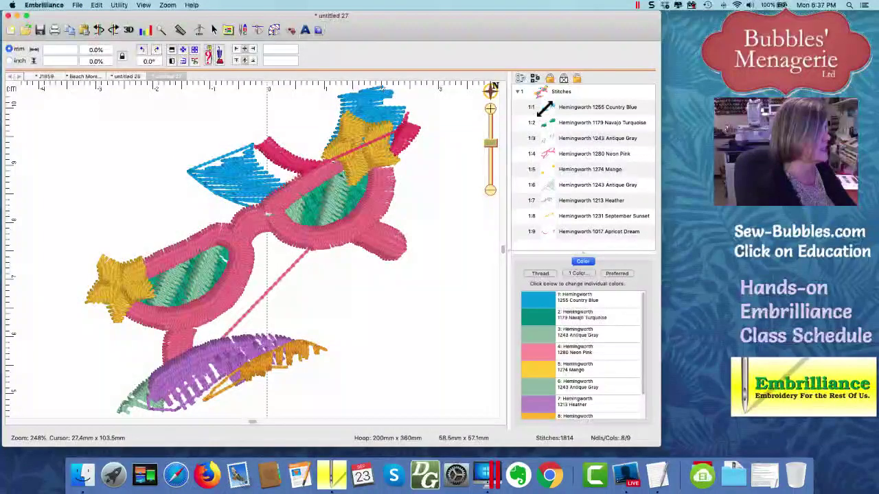
{"action": "left_click", "coordinate": [549, 114]}
{"action": "key", "text": "Delete"}
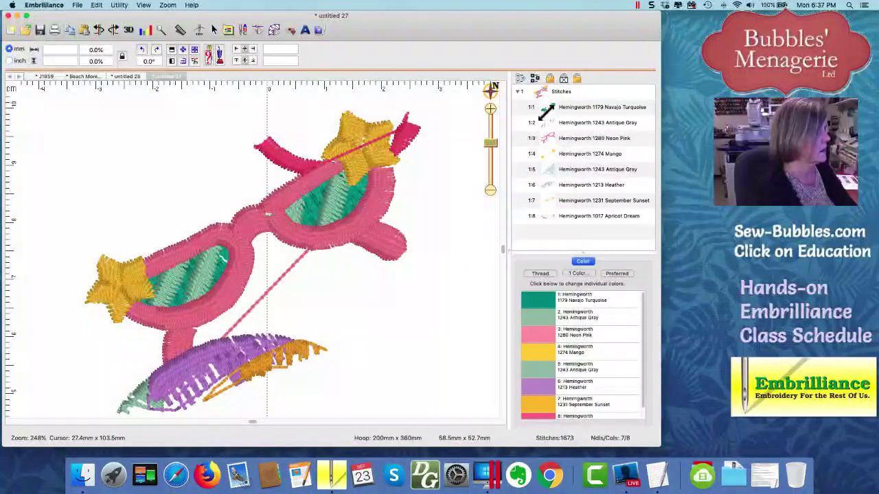
Step: Delete the leftover second Antique Gray, Heather, September Sunset and Apricot Dream colours so only the sunglasses' own threads remain
{"action": "left_click", "coordinate": [551, 167]}
{"action": "key", "text": "Delete"}
{"action": "left_click", "coordinate": [556, 173]}
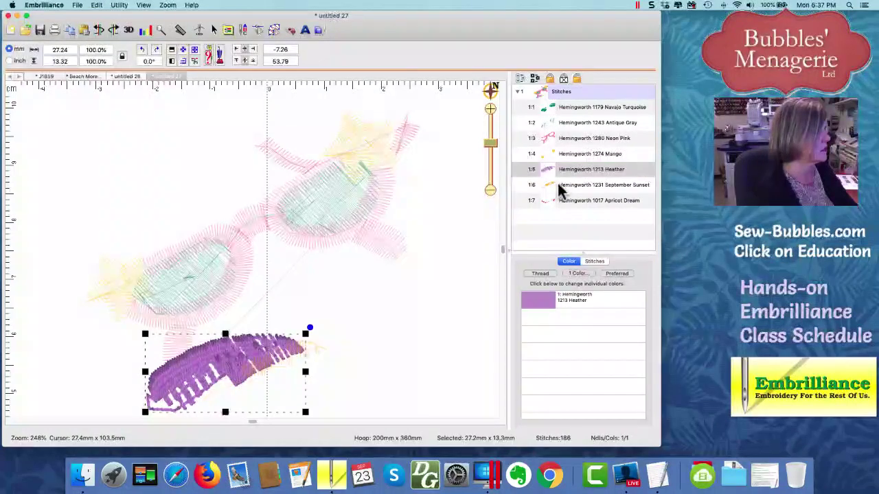
{"action": "key", "text": "Delete"}
{"action": "left_click", "coordinate": [557, 182]}
{"action": "key", "text": "Delete"}
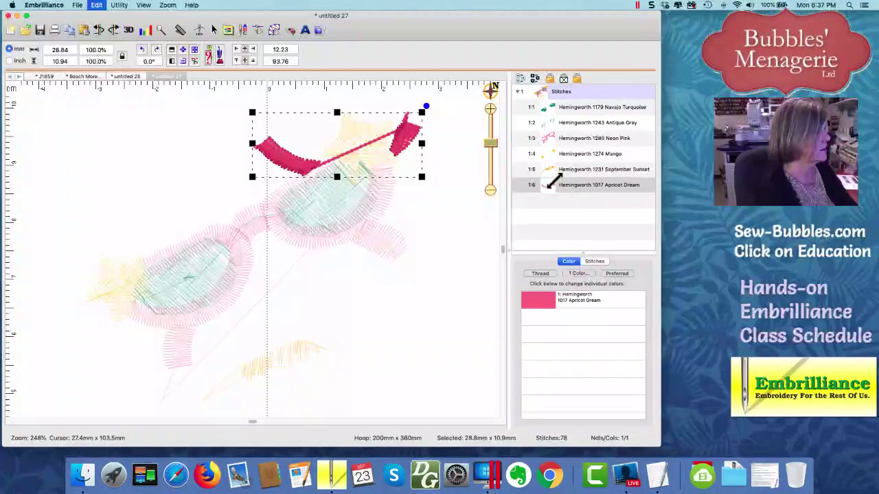
{"action": "left_click", "coordinate": [556, 170]}
{"action": "key", "text": "Delete"}
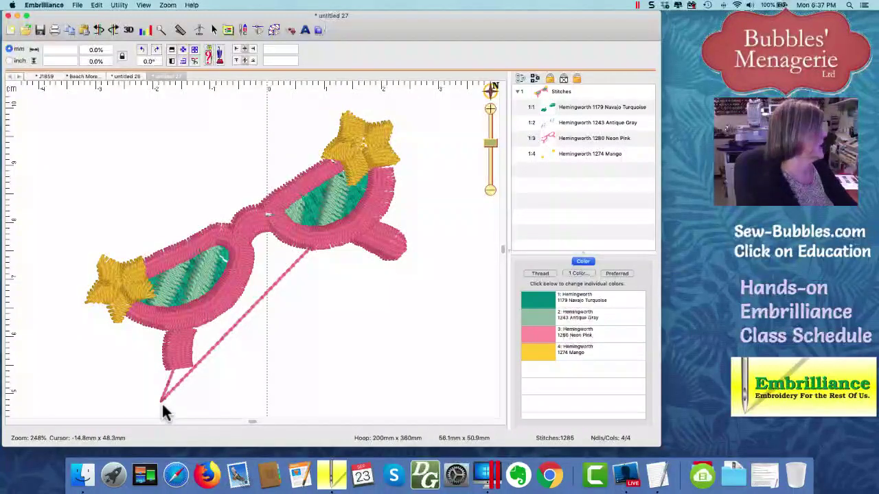
Step: In stitch editing mode, delete the stray Neon Pink stitch points below the earpiece and convert the long connecting stitch to Jump + Ensure Ties
{"action": "left_click", "coordinate": [253, 29]}
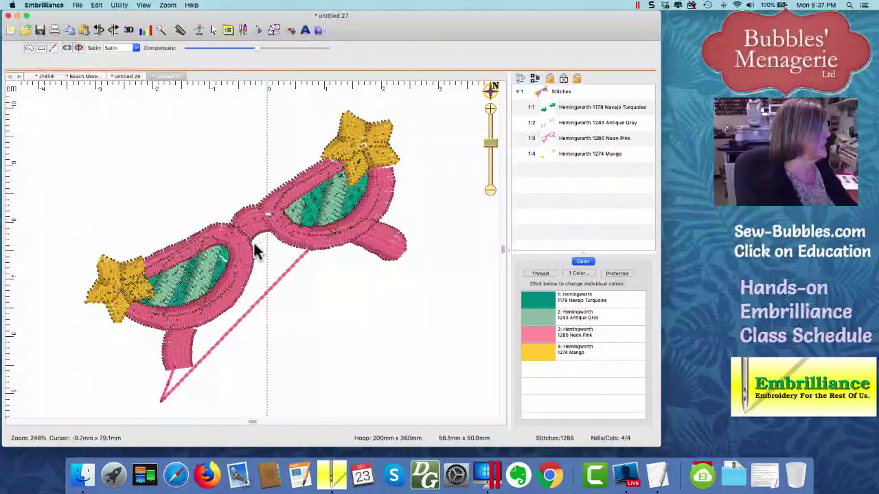
{"action": "left_click", "coordinate": [166, 383]}
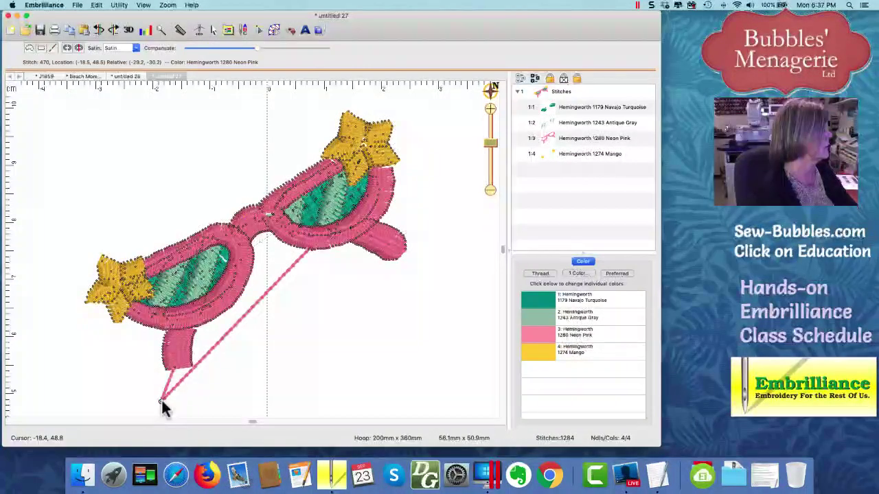
{"action": "left_click", "coordinate": [161, 401]}
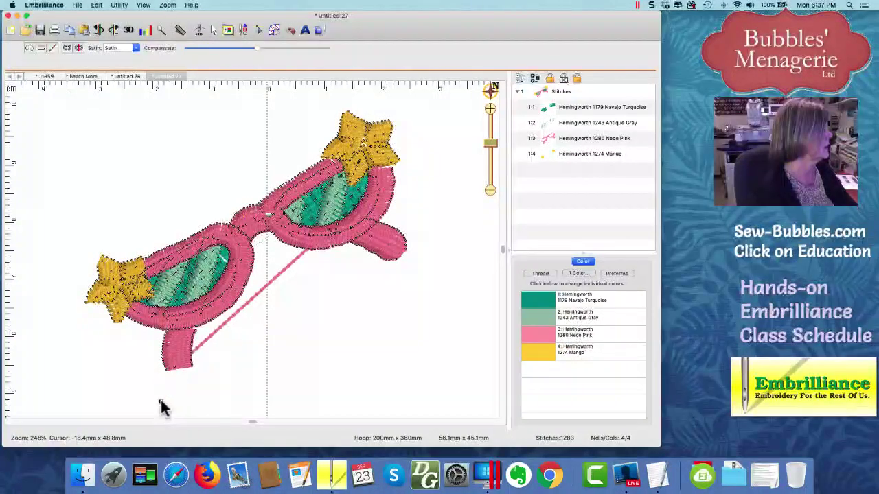
{"action": "right_click", "coordinate": [261, 285]}
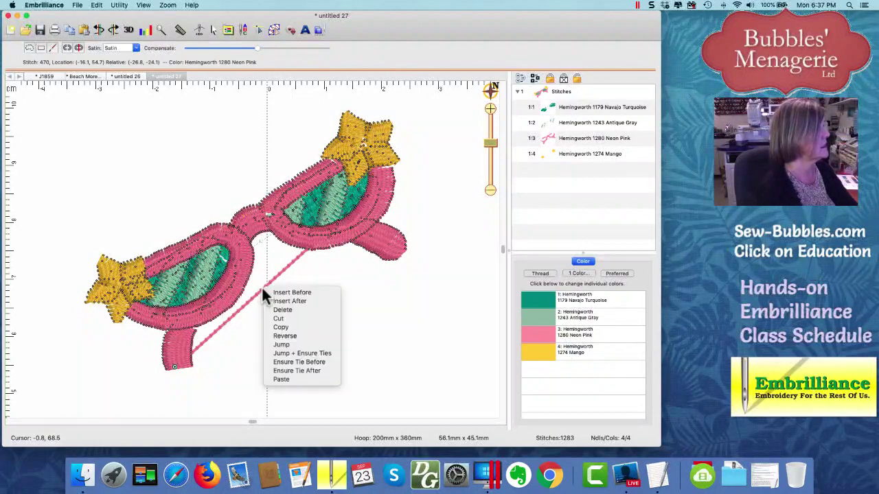
{"action": "left_click", "coordinate": [295, 353]}
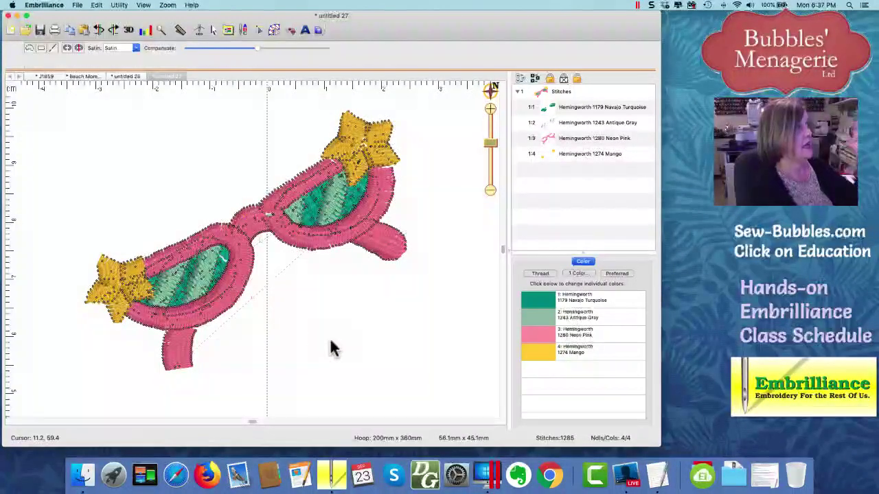
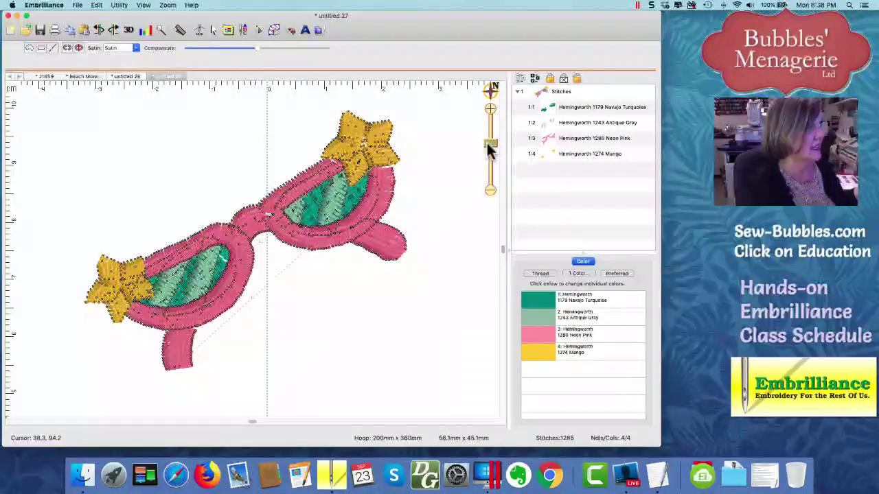
Step: Select the whole cleaned-up sunglasses design and move it near the left edge of the hoop
{"action": "left_click", "coordinate": [488, 151]}
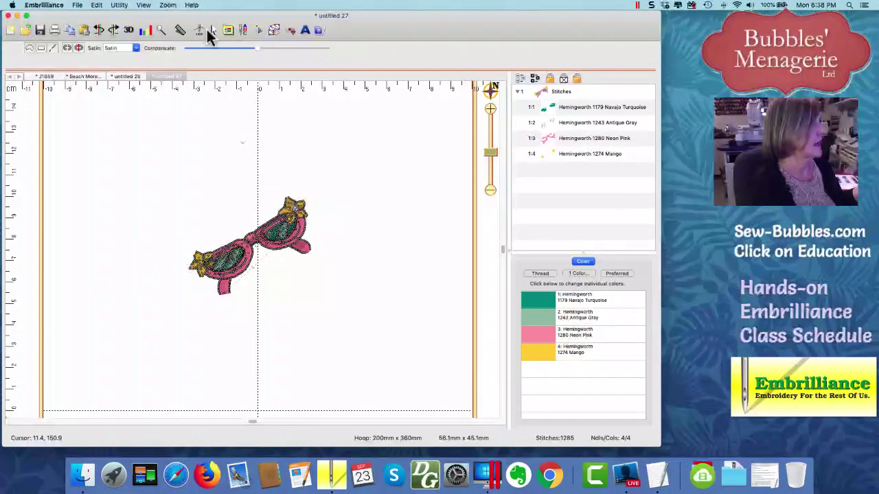
{"action": "left_click", "coordinate": [213, 29]}
{"action": "left_click_drag", "start_coordinate": [245, 239], "coordinate": [118, 234]}
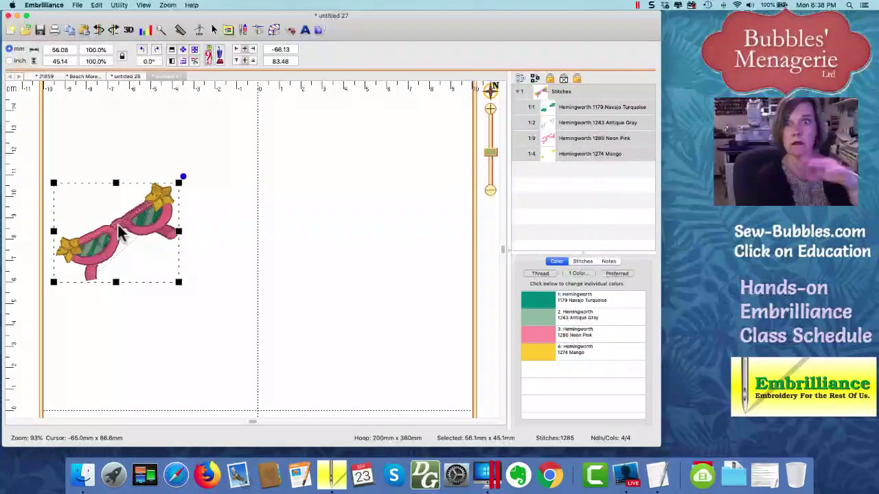
Step: Repeat the sunglasses 3 across and 1 down with alternate copies flipped
{"action": "left_click", "coordinate": [119, 5]}
{"action": "left_click", "coordinate": [143, 144]}
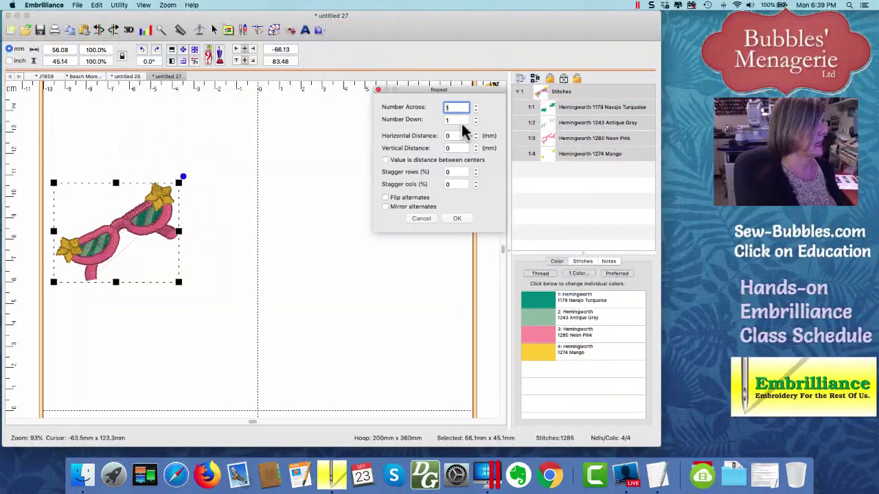
{"action": "left_click", "coordinate": [475, 105]}
{"action": "left_click", "coordinate": [475, 105]}
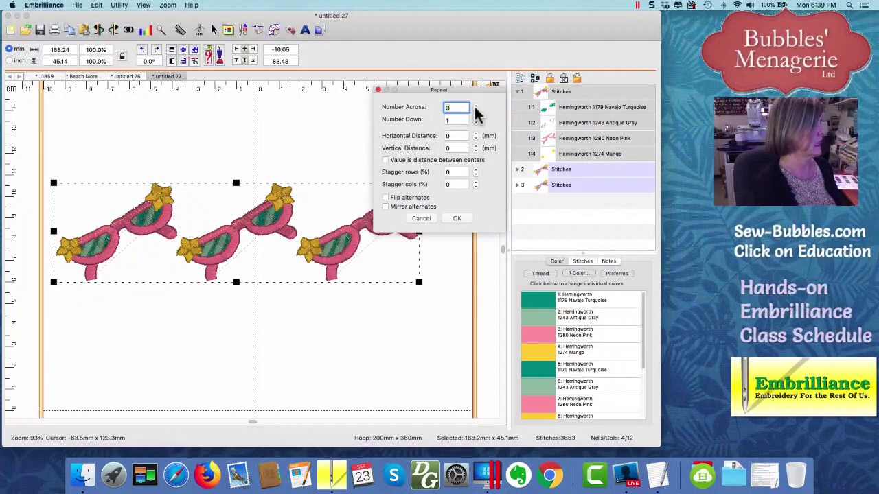
{"action": "left_click", "coordinate": [426, 199]}
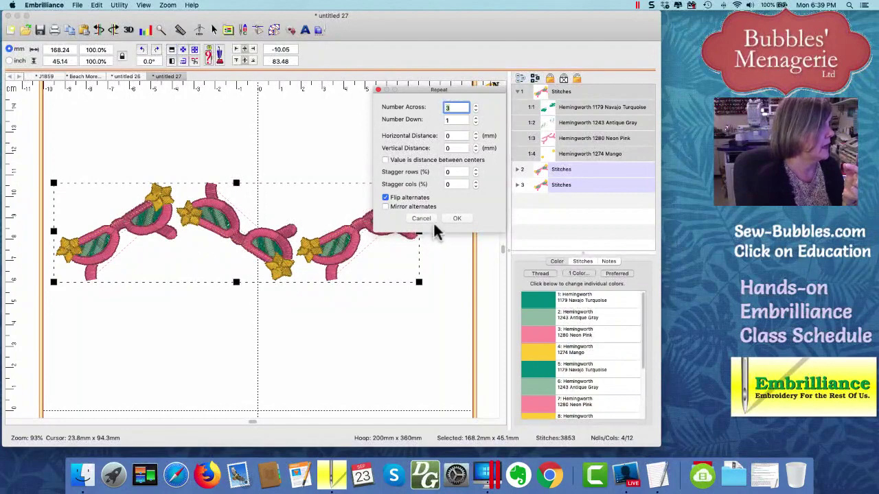
{"action": "left_click", "coordinate": [455, 220]}
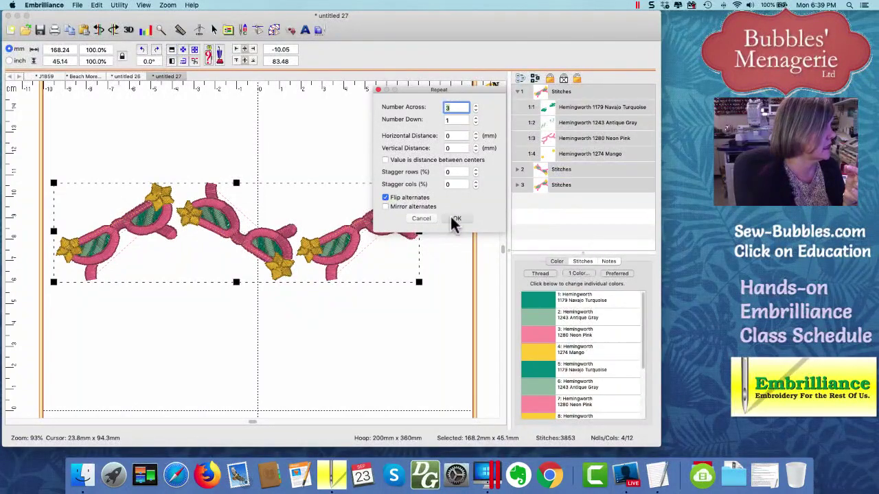
{"action": "left_click", "coordinate": [446, 231]}
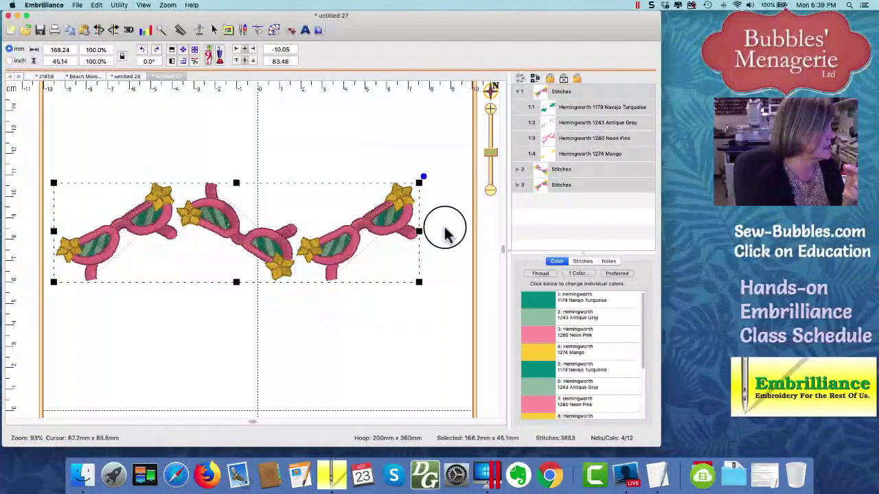
Step: Insert four extra Neon Pink stitches after the end stitch of the third sunglasses' lower earpiece to round off its tip
{"action": "left_click", "coordinate": [400, 232]}
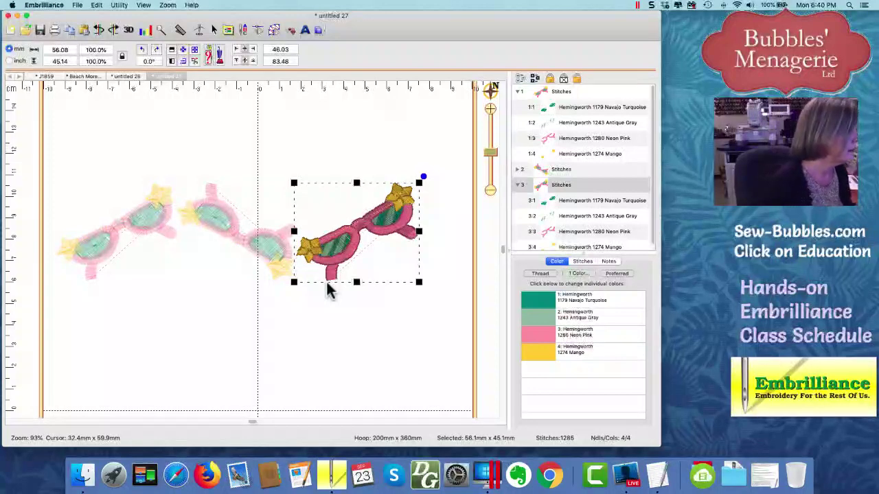
{"action": "left_click_drag", "start_coordinate": [490, 155], "coordinate": [490, 147]}
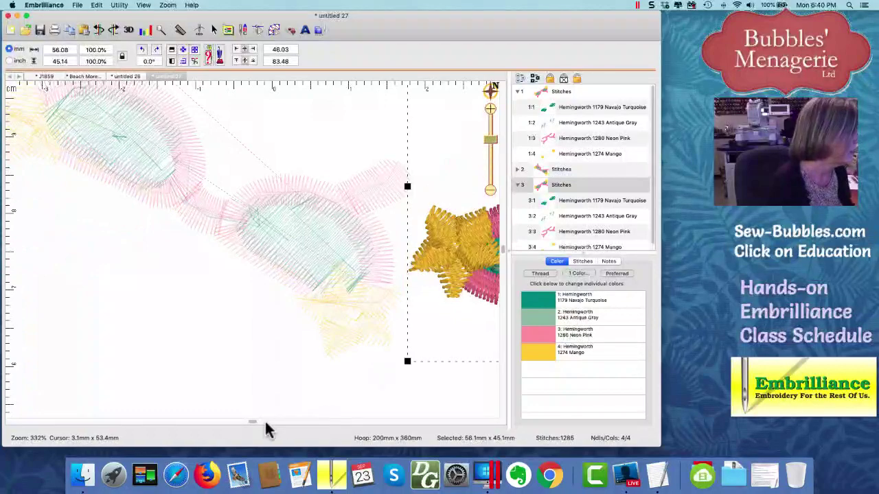
{"action": "left_click_drag", "start_coordinate": [252, 424], "coordinate": [304, 421]}
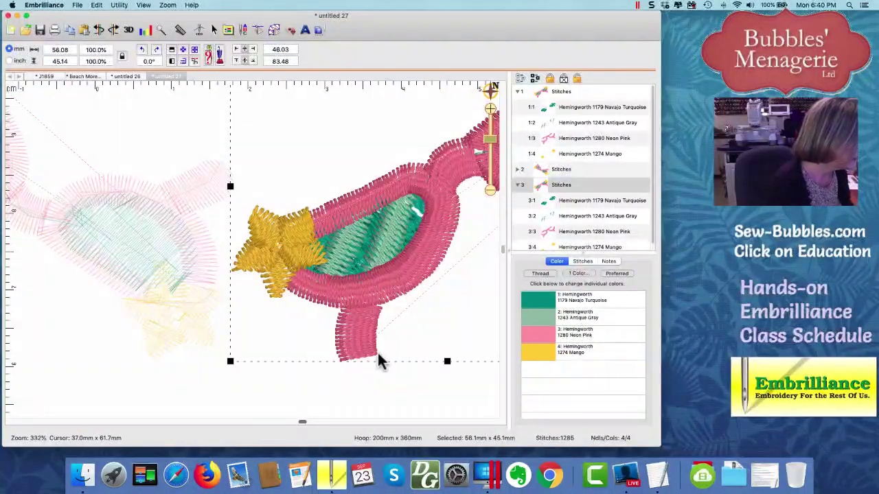
{"action": "left_click", "coordinate": [257, 31]}
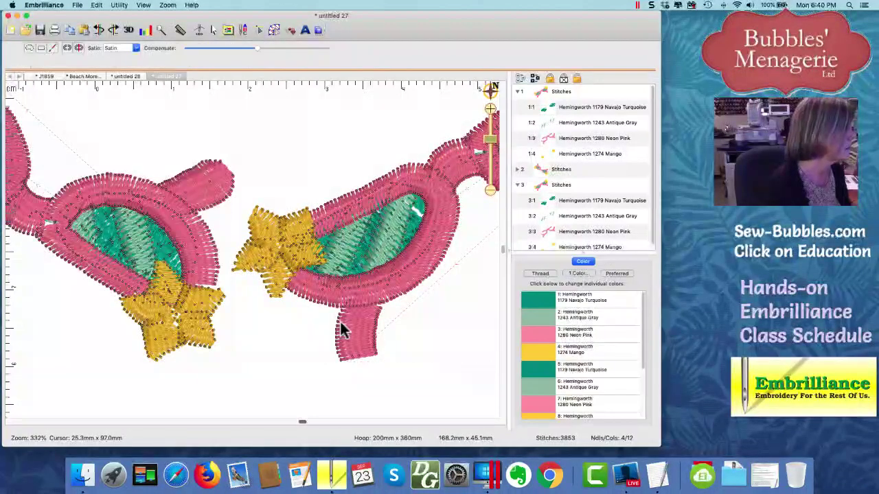
{"action": "right_click", "coordinate": [374, 352]}
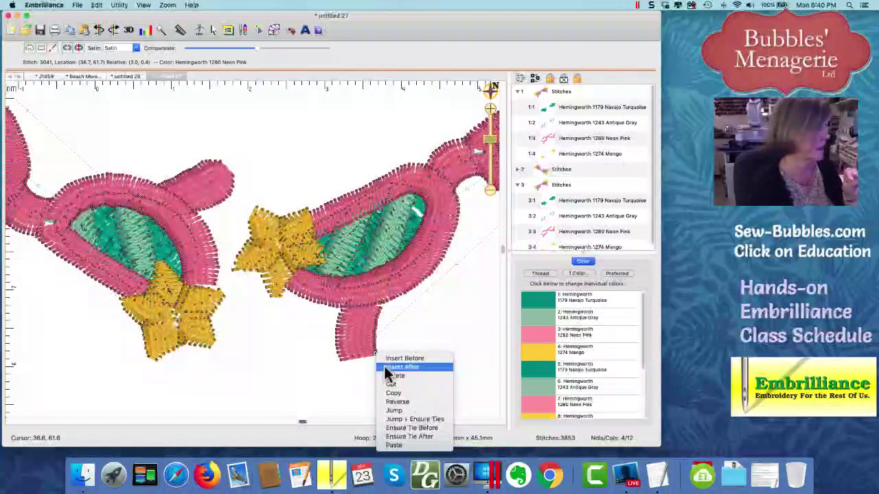
{"action": "left_click", "coordinate": [384, 366]}
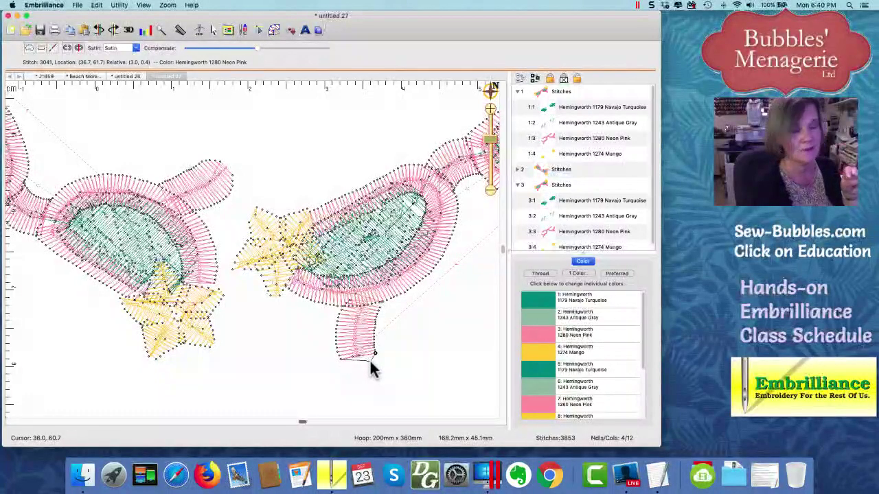
{"action": "left_click", "coordinate": [355, 365]}
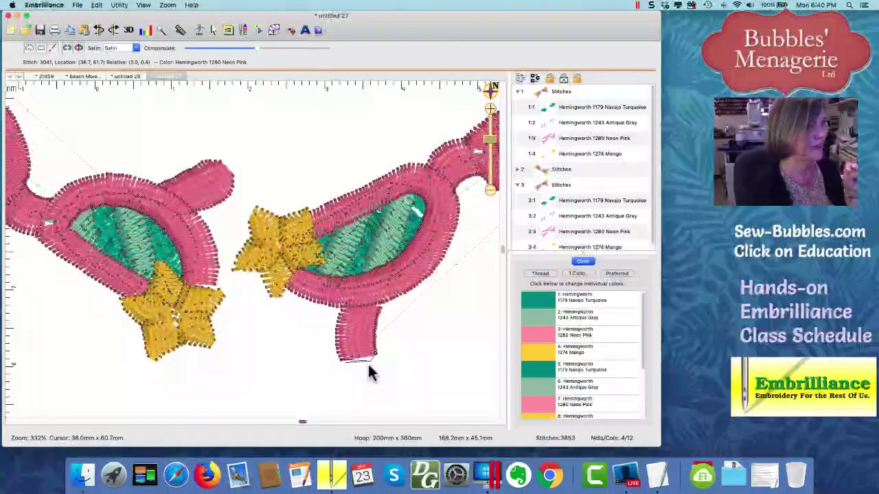
{"action": "left_click", "coordinate": [369, 367]}
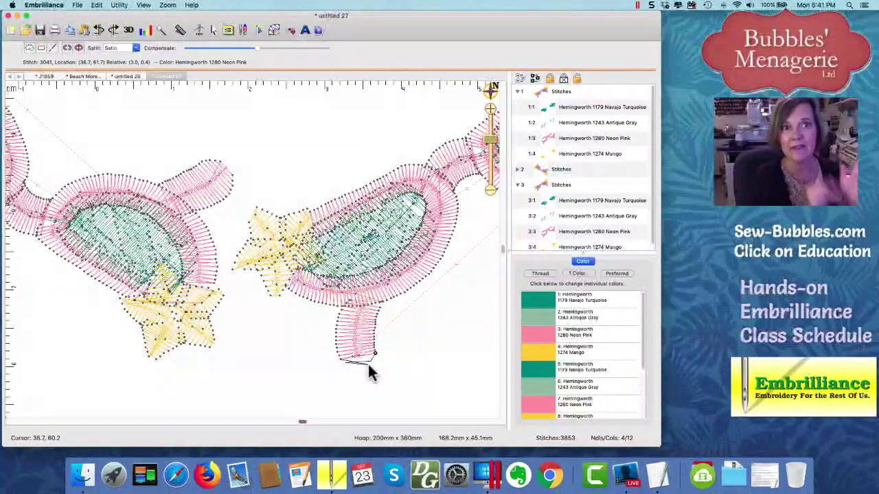
{"action": "left_click", "coordinate": [368, 365]}
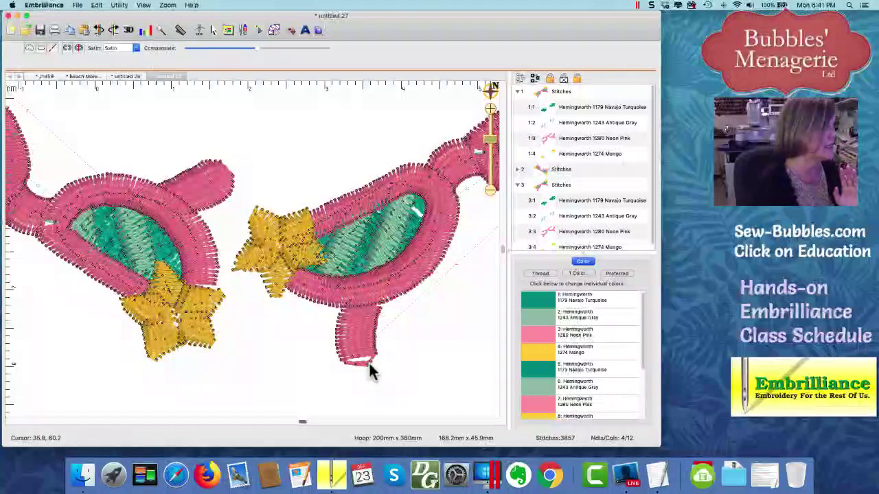
Step: Move the inserted stitch point at the earpiece tip slightly closer to the existing stitches and open its stitch options
{"action": "left_click", "coordinate": [369, 364]}
{"action": "left_click_drag", "start_coordinate": [369, 367], "coordinate": [368, 363]}
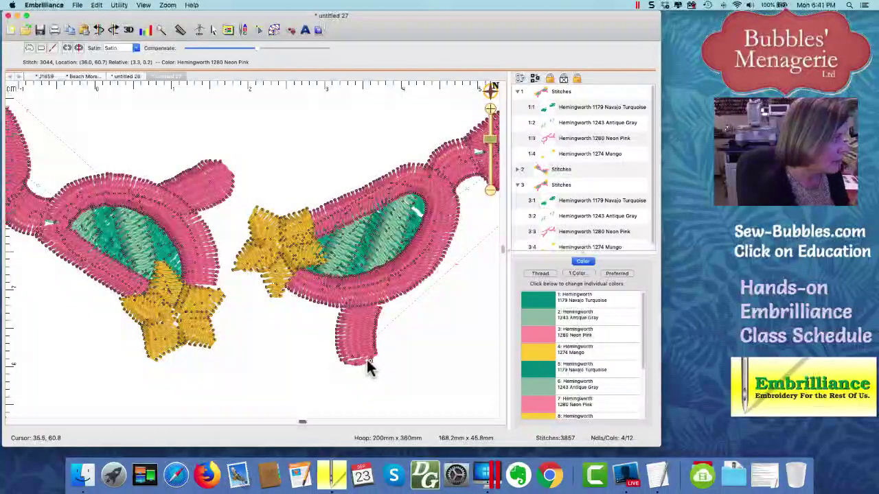
{"action": "right_click", "coordinate": [367, 364]}
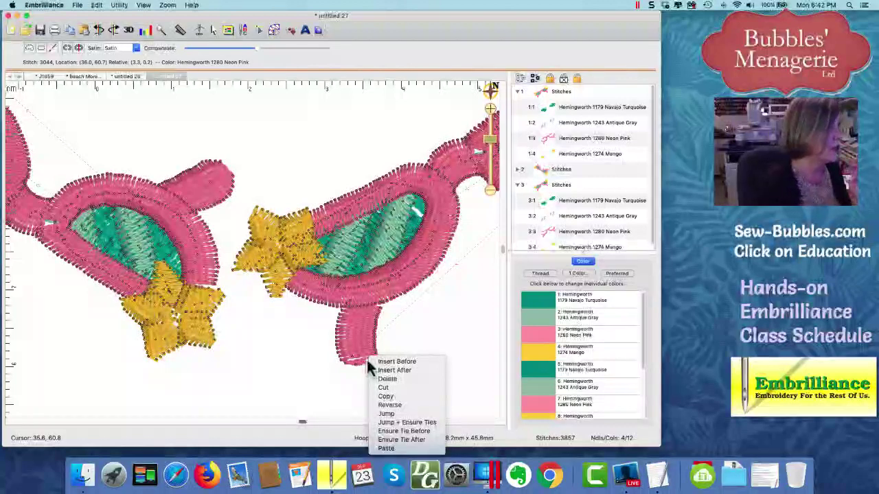
Step: Close the untitled 27, untitled 26, Beach Morengo and J1859 designs without saving their changes
{"action": "left_click", "coordinate": [487, 91]}
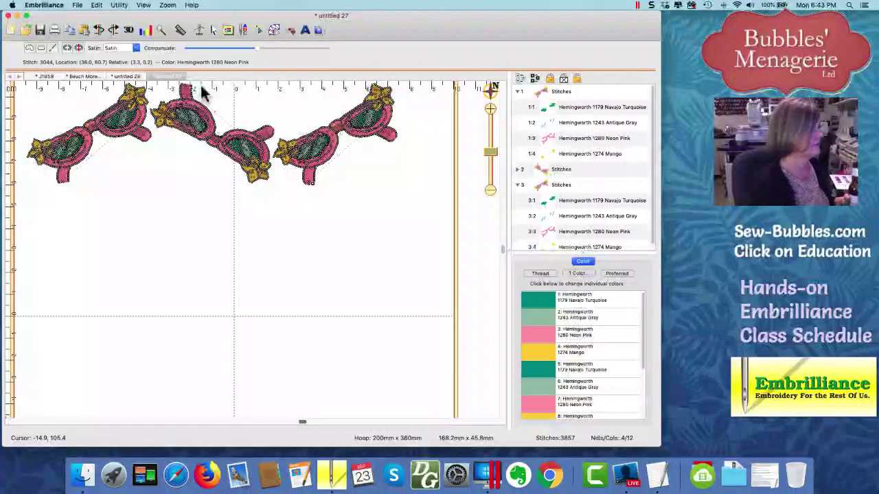
{"action": "left_click", "coordinate": [150, 76]}
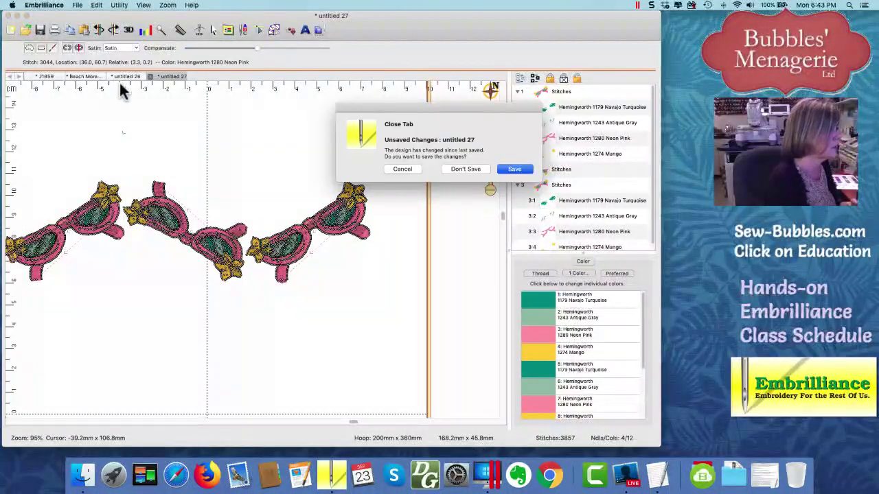
{"action": "left_click", "coordinate": [473, 169]}
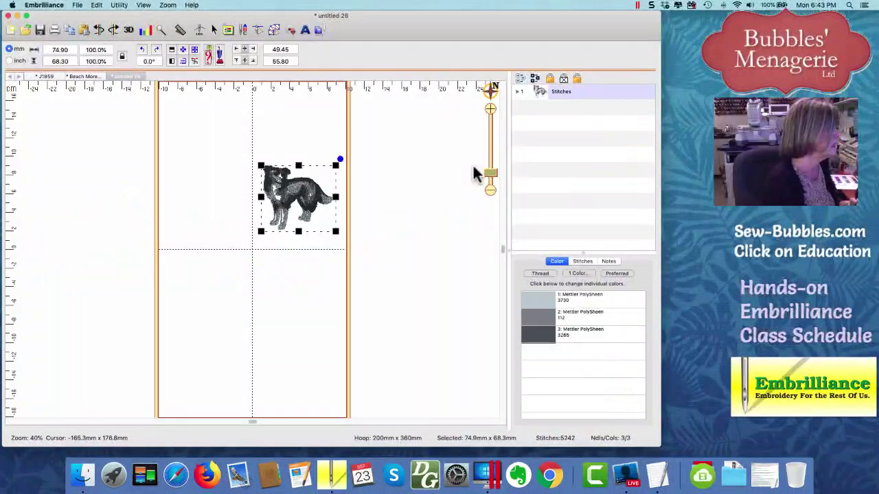
{"action": "left_click", "coordinate": [108, 76]}
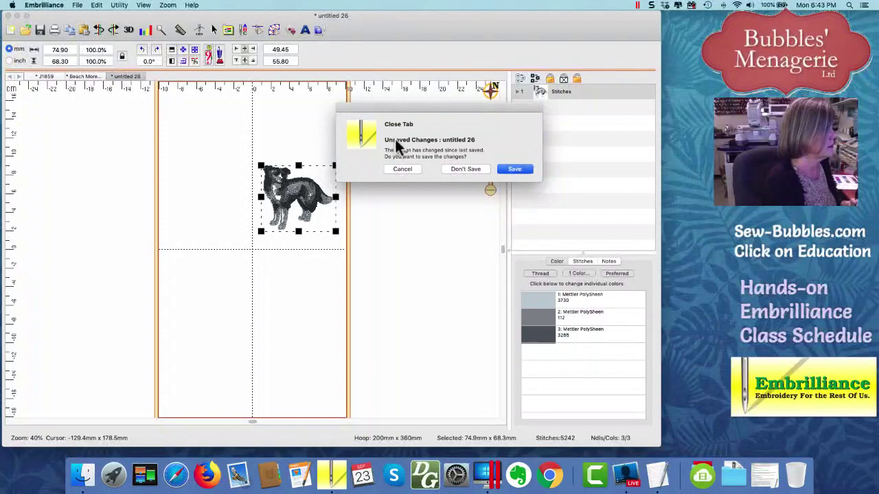
{"action": "left_click", "coordinate": [464, 170]}
{"action": "left_click", "coordinate": [70, 80]}
{"action": "left_click", "coordinate": [69, 76]}
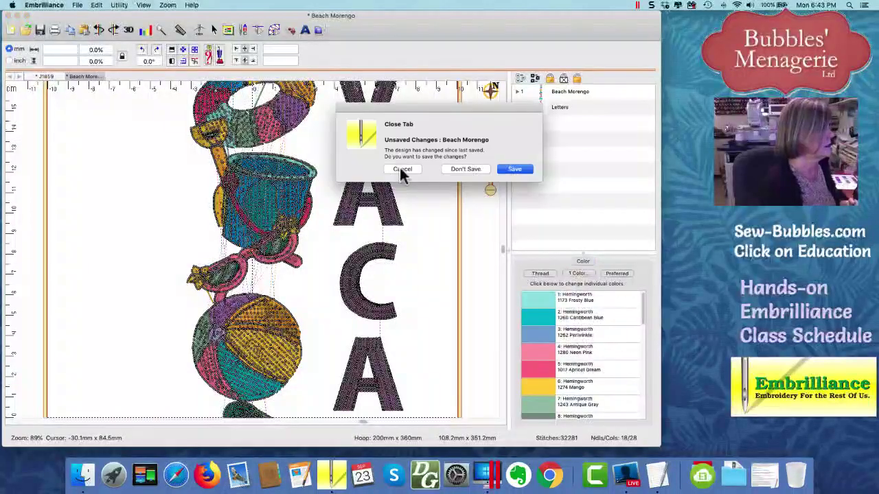
{"action": "left_click", "coordinate": [464, 170]}
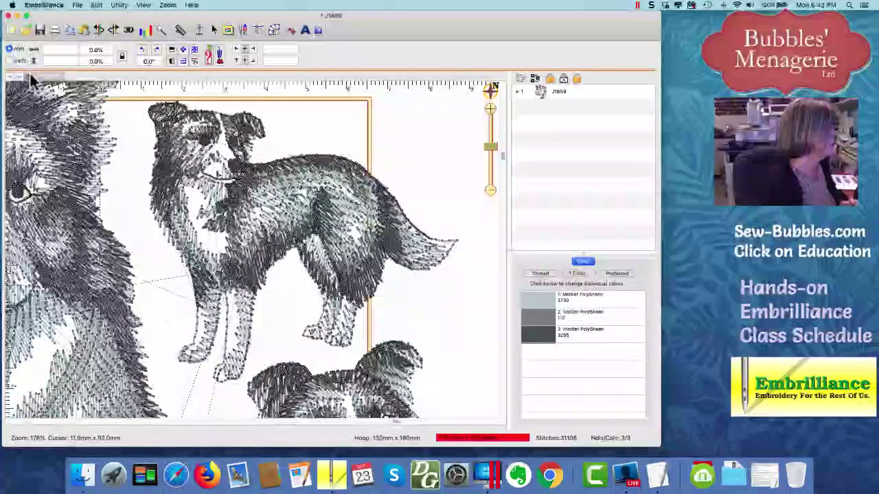
{"action": "left_click", "coordinate": [27, 75]}
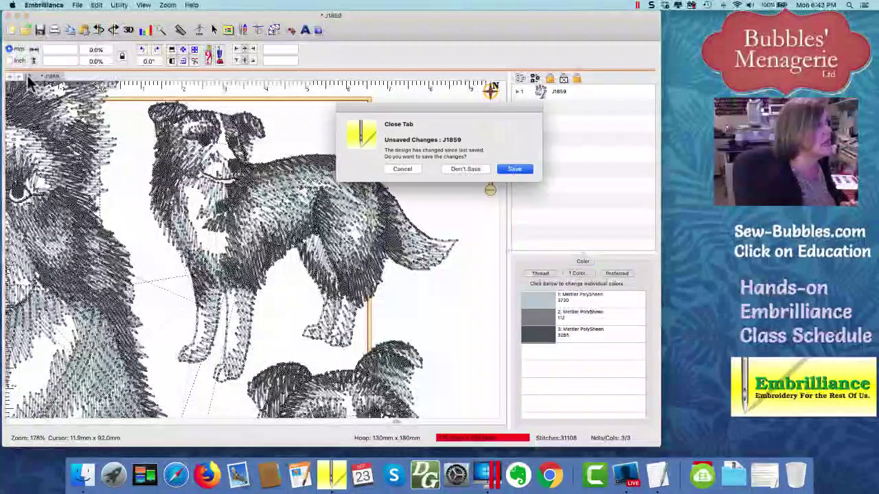
{"action": "left_click", "coordinate": [454, 169]}
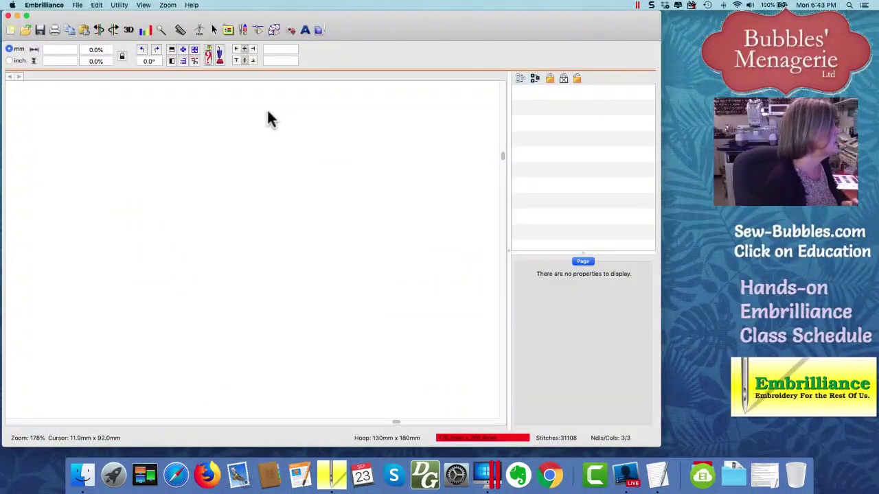
Step: Open the Patriotic Balloons Ageless Embroidery design from the Programs folder
{"action": "left_click", "coordinate": [25, 31]}
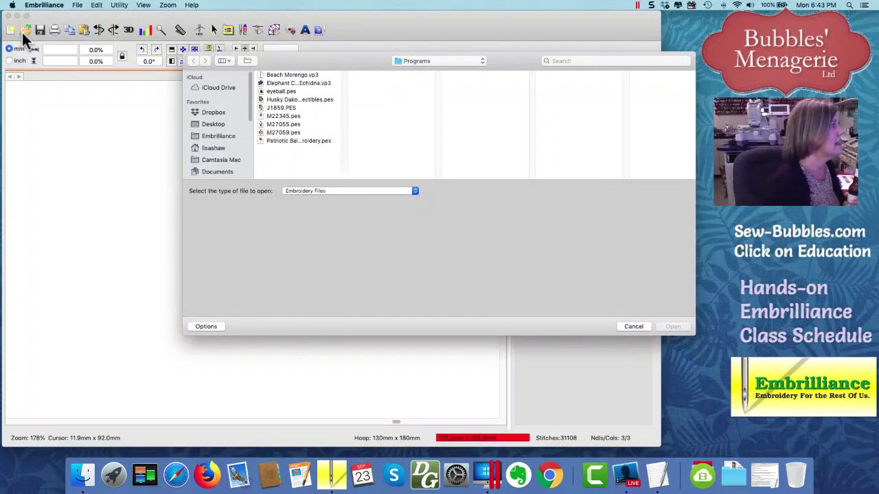
{"action": "left_click", "coordinate": [299, 140]}
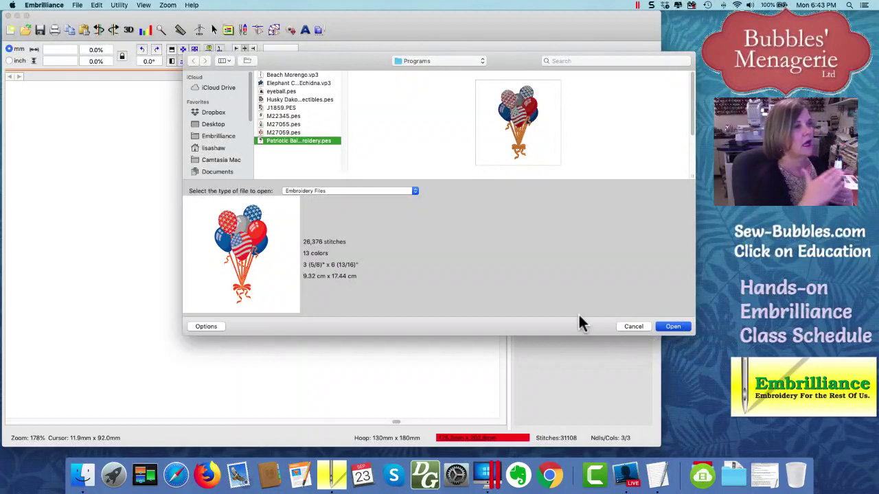
{"action": "key", "text": "Return"}
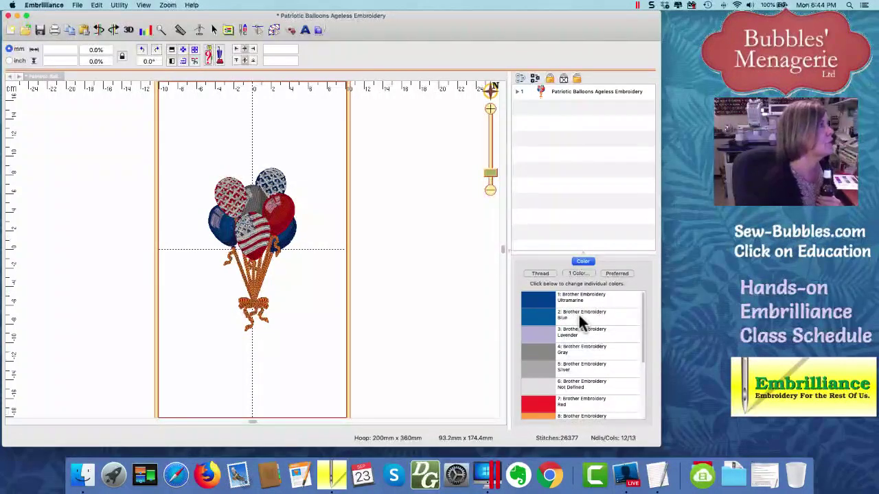
Step: Examine the balloon design's stitch buildup in both density views and return to the normal colour view
{"action": "left_click", "coordinate": [146, 31]}
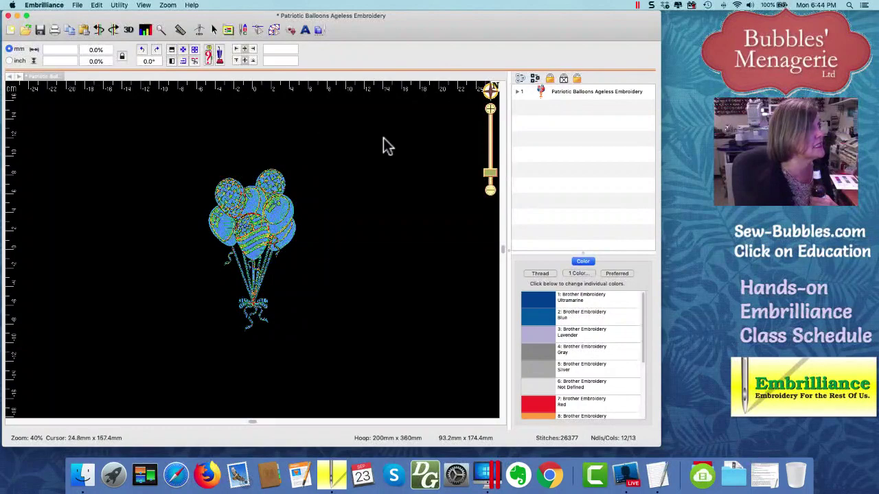
{"action": "left_click_drag", "start_coordinate": [489, 173], "coordinate": [490, 165]}
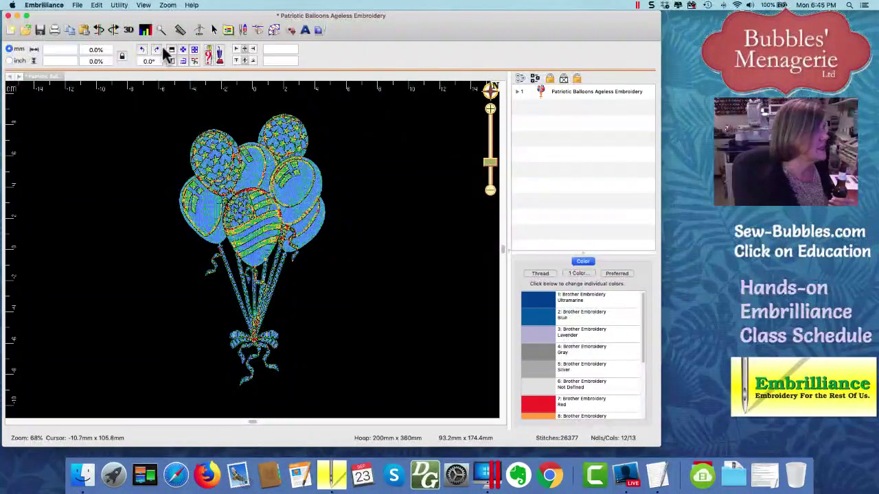
{"action": "left_click", "coordinate": [145, 31]}
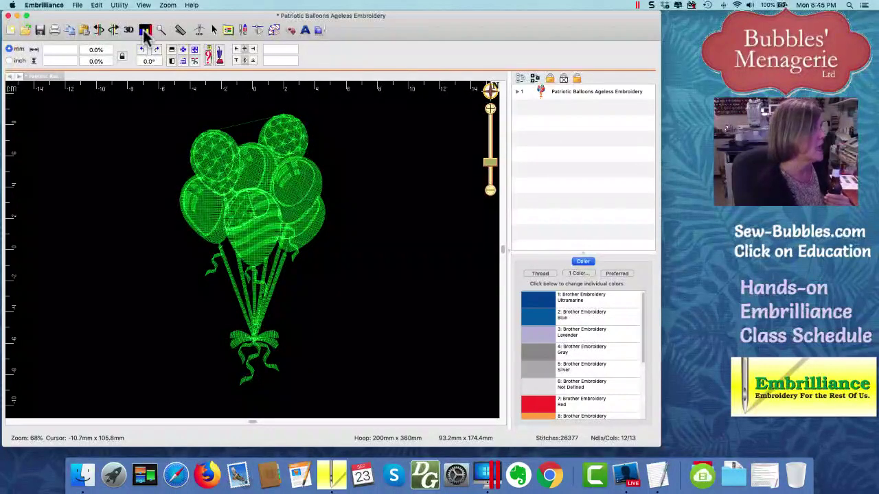
{"action": "left_click", "coordinate": [145, 31]}
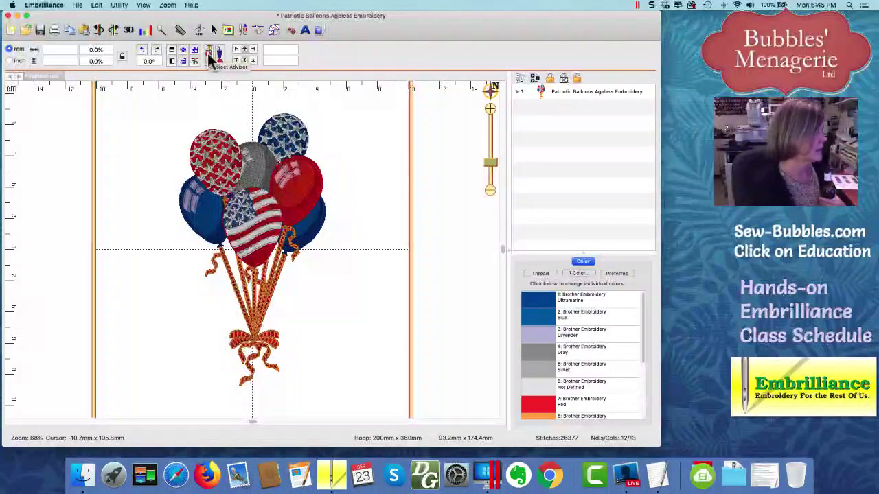
Step: Set the balloon design's project to the Knits fabric type with the Project Advisor
{"action": "left_click", "coordinate": [211, 57]}
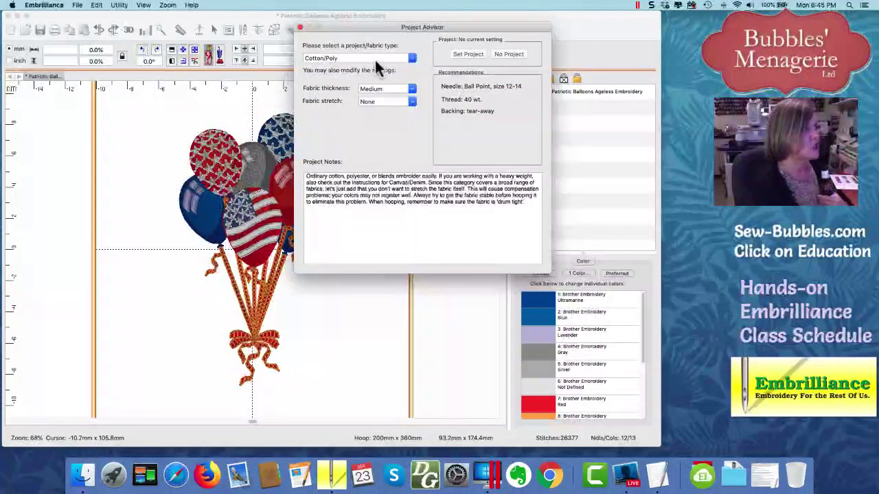
{"action": "left_click", "coordinate": [411, 60]}
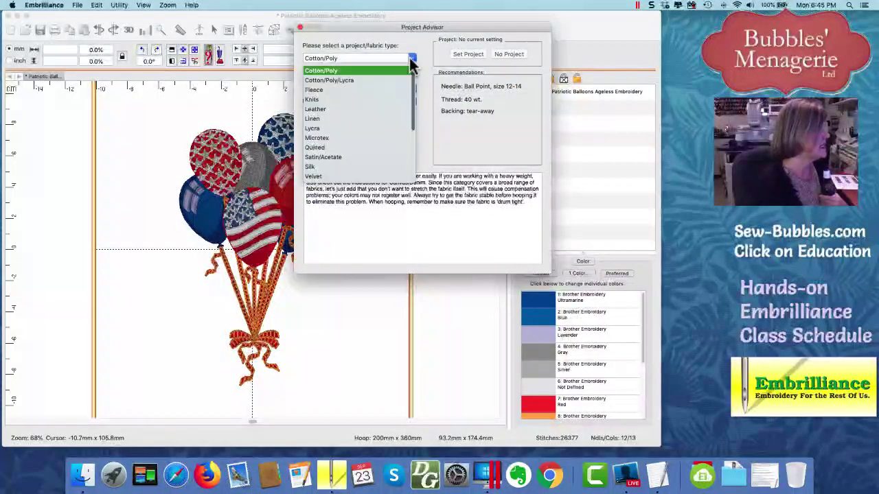
{"action": "left_click", "coordinate": [317, 100]}
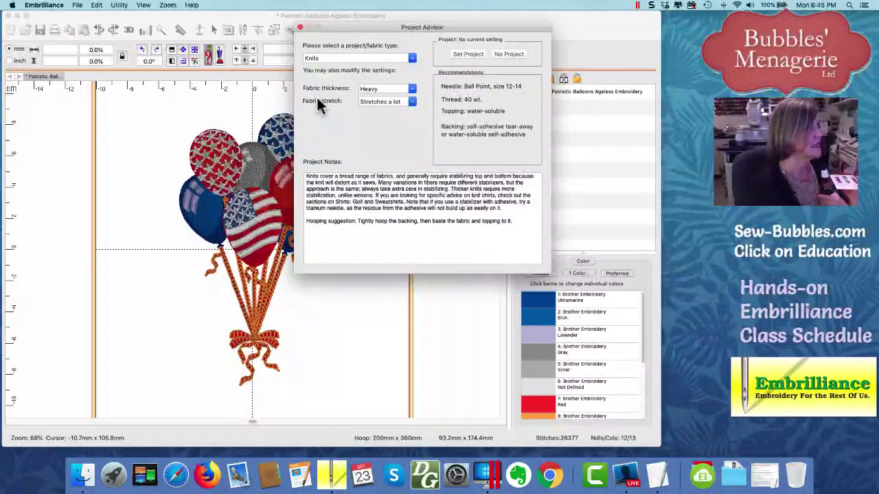
{"action": "left_click", "coordinate": [468, 55]}
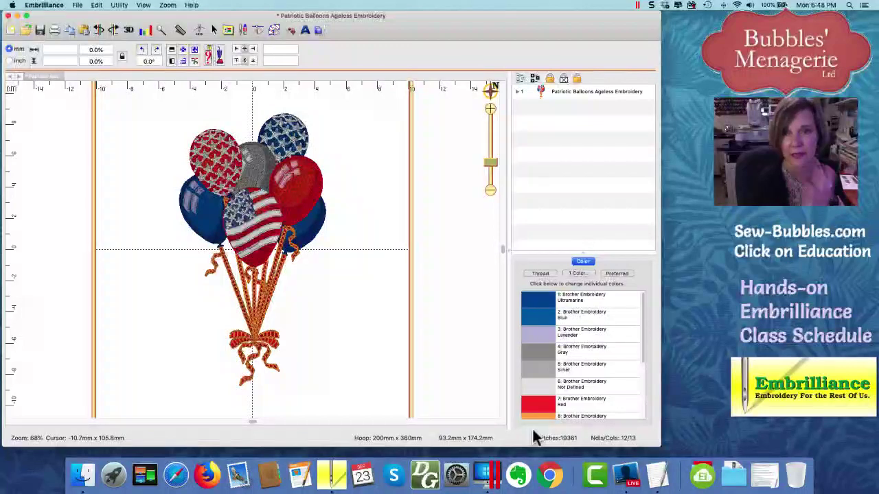
Step: Open the eyeball.pes design from the Programs folder
{"action": "left_click", "coordinate": [23, 31]}
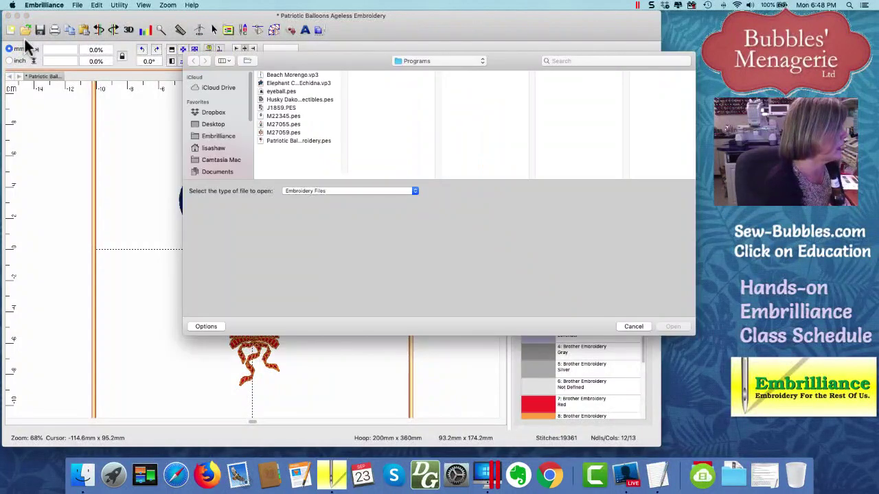
{"action": "left_click", "coordinate": [261, 90]}
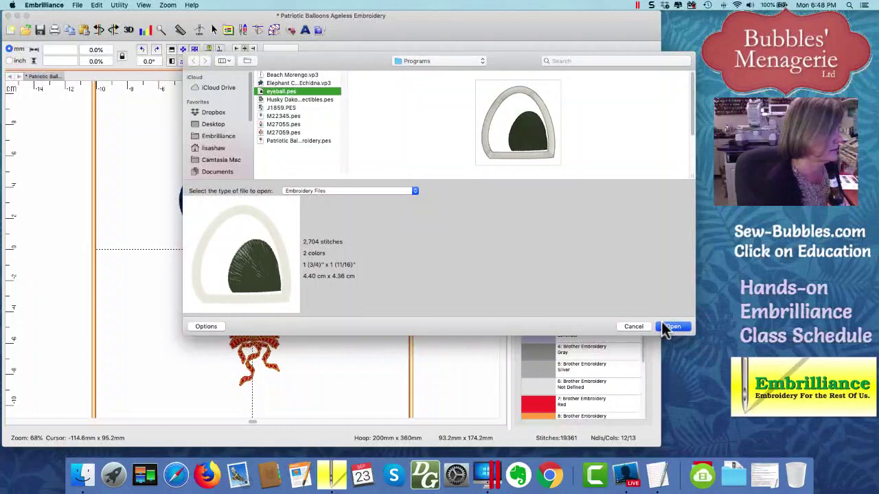
{"action": "left_click", "coordinate": [664, 328]}
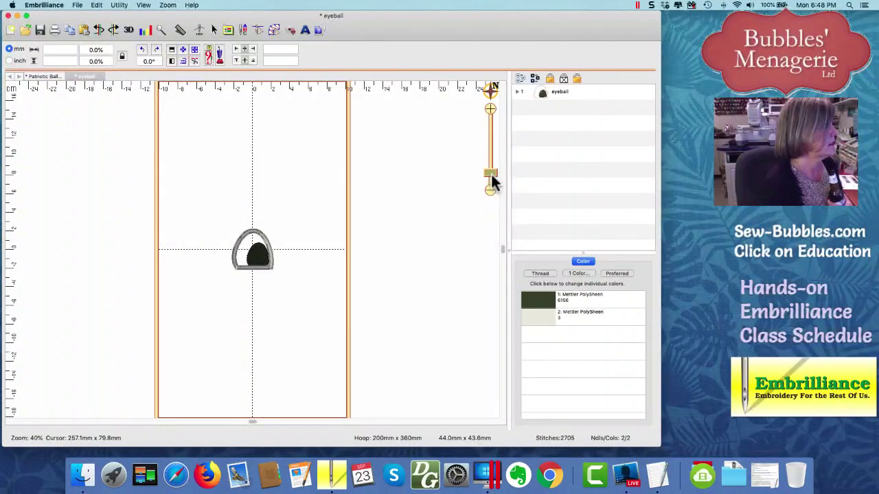
Step: Change the hoop for the eyeball design to the PES 130mm x 180mm hoop
{"action": "left_click", "coordinate": [227, 30]}
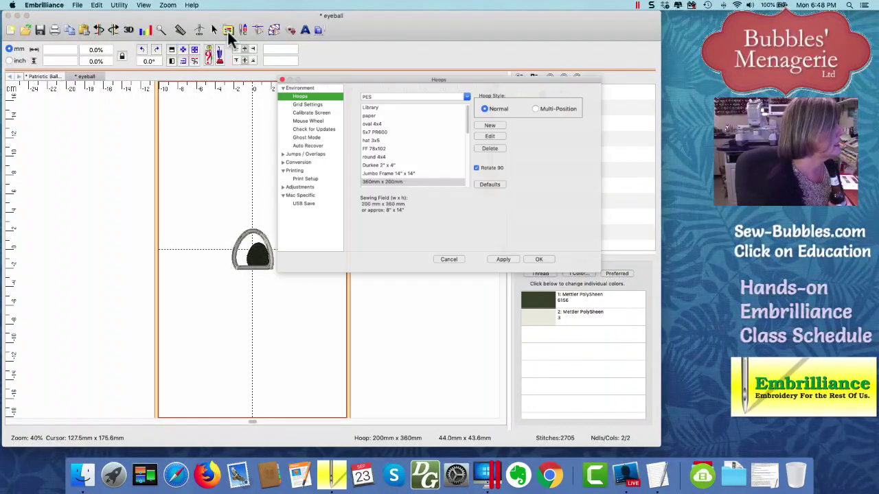
{"action": "left_click", "coordinate": [471, 175]}
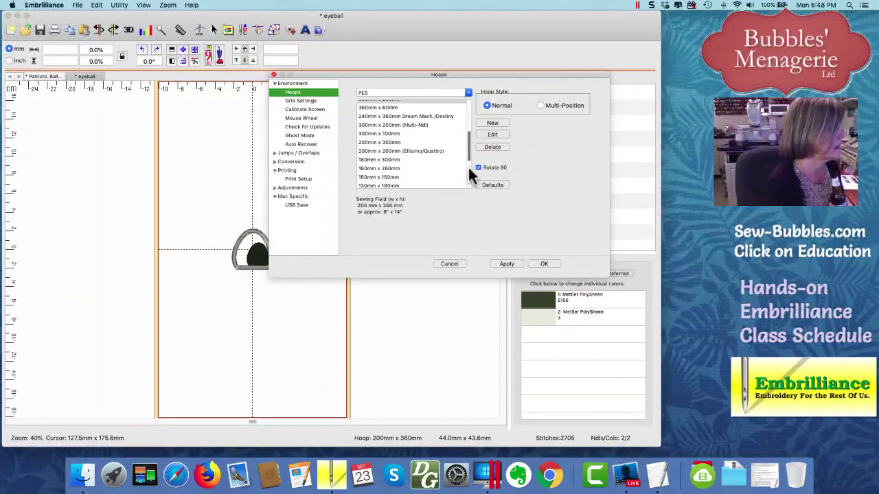
{"action": "left_click", "coordinate": [366, 186]}
{"action": "left_click", "coordinate": [495, 263]}
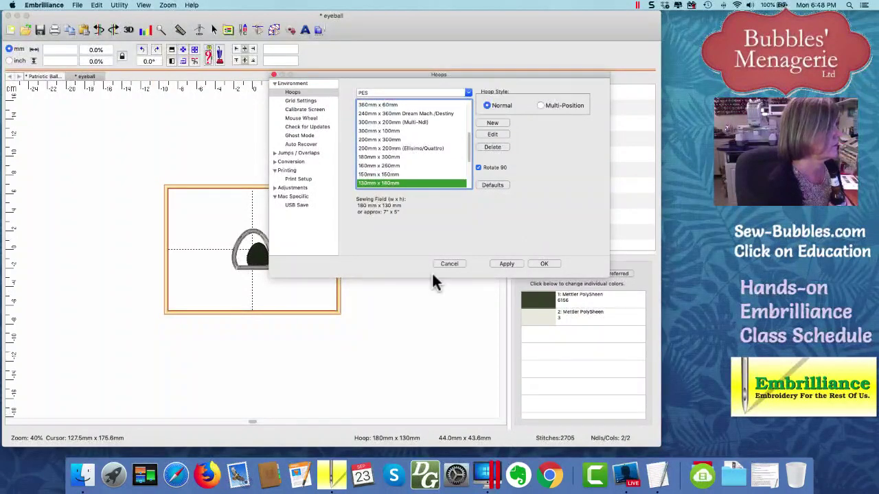
{"action": "left_click", "coordinate": [542, 264]}
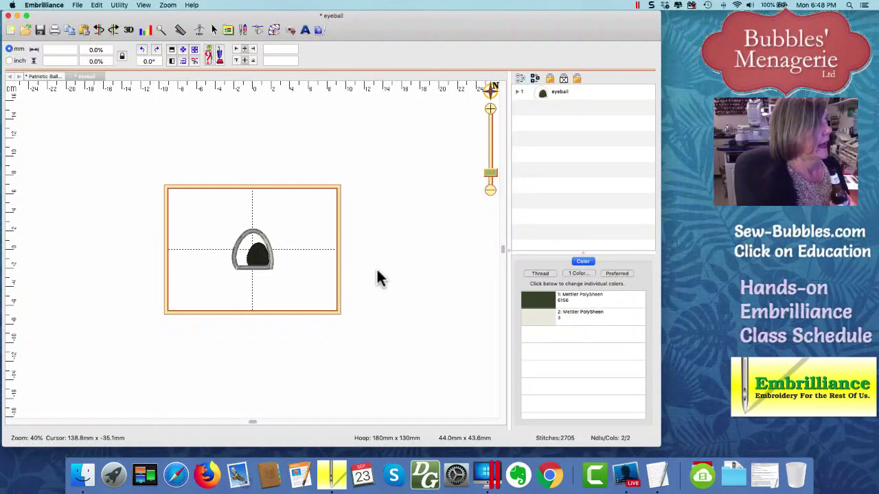
Step: Show the eyeball design in the stitch density view and examine the pupil and outline up close
{"action": "left_click", "coordinate": [144, 30]}
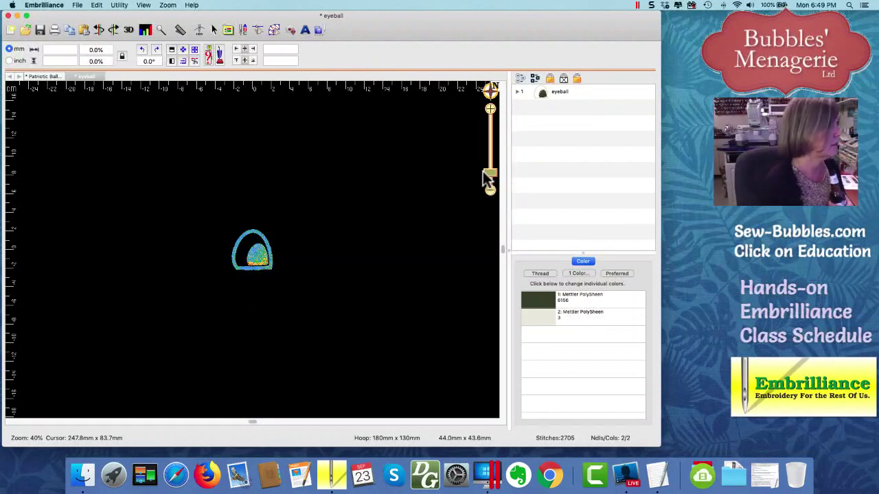
{"action": "left_click", "coordinate": [489, 89]}
{"action": "scroll", "coordinate": [487, 84], "scroll_direction": "up", "scroll_amount": 3}
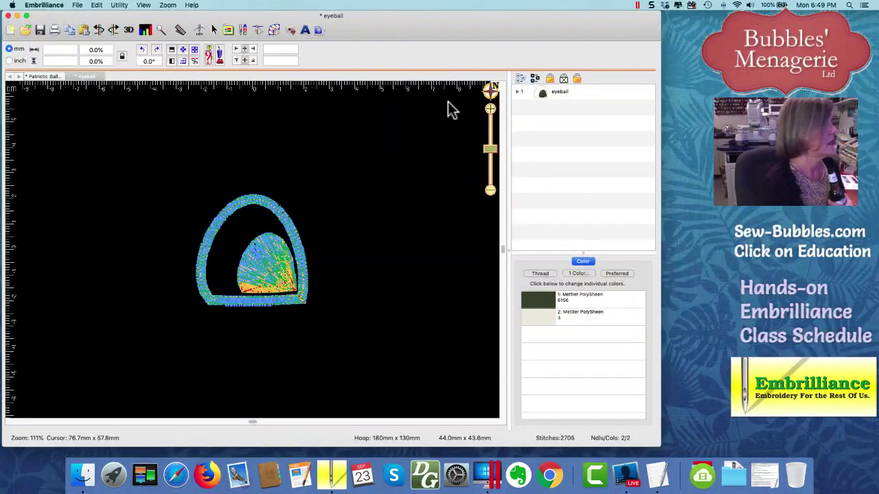